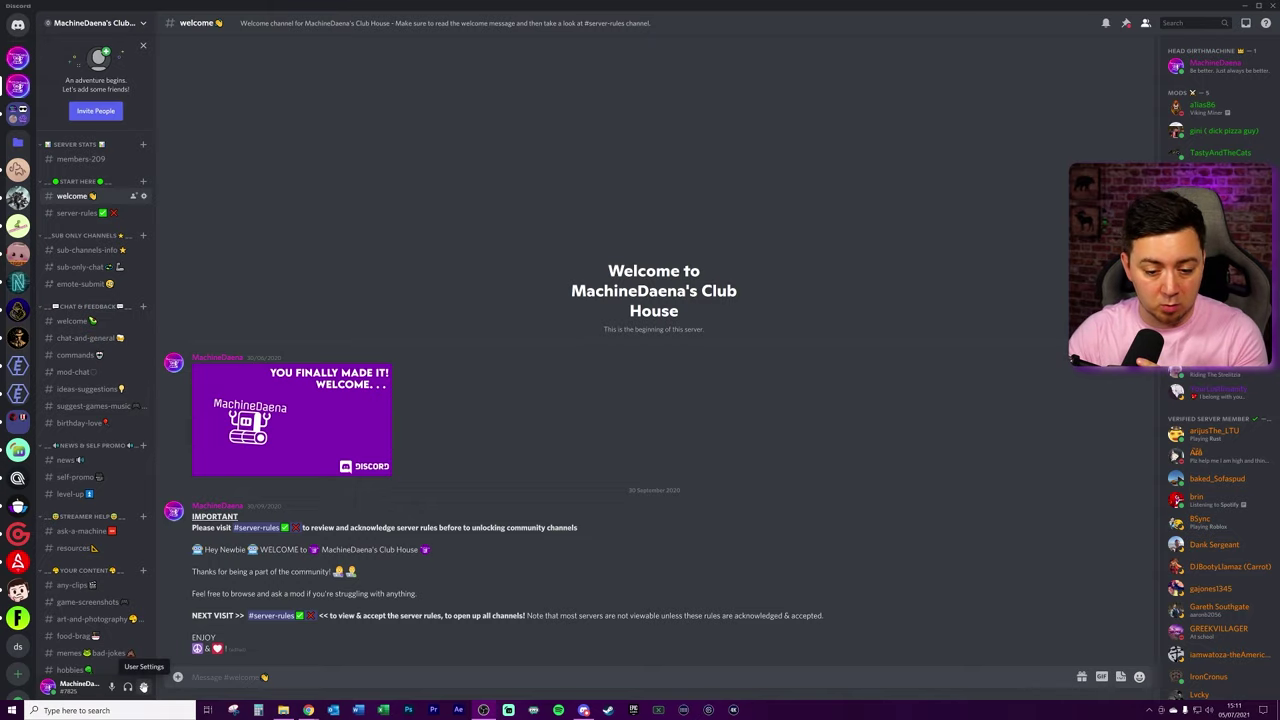
Step: Remove the ServerStats integration in Server Settings > Integrations
click(80, 22)
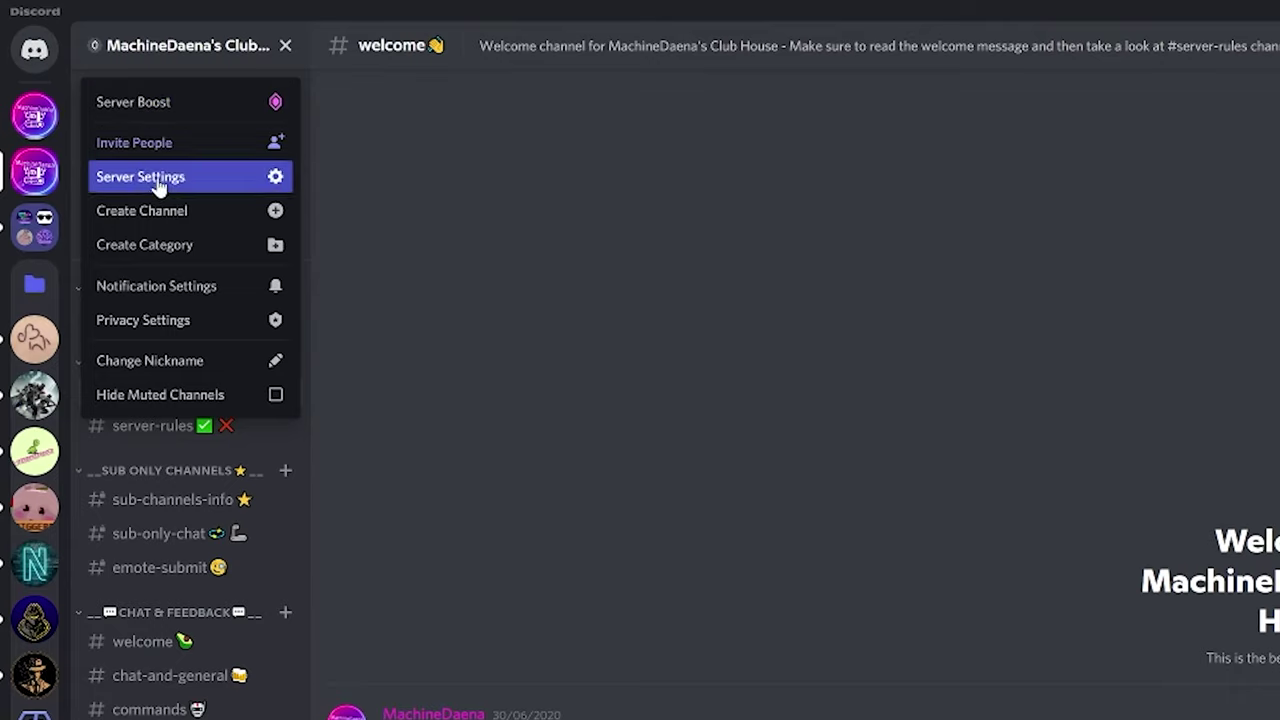
click(160, 180)
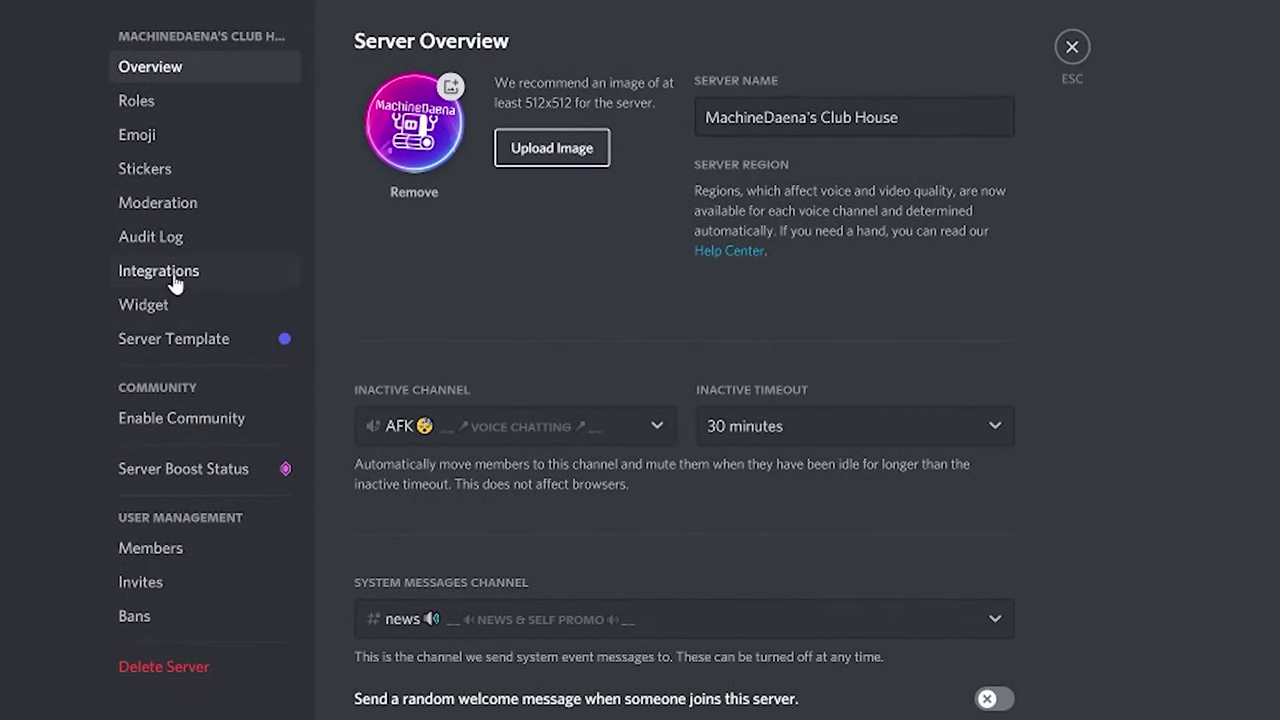
click(172, 280)
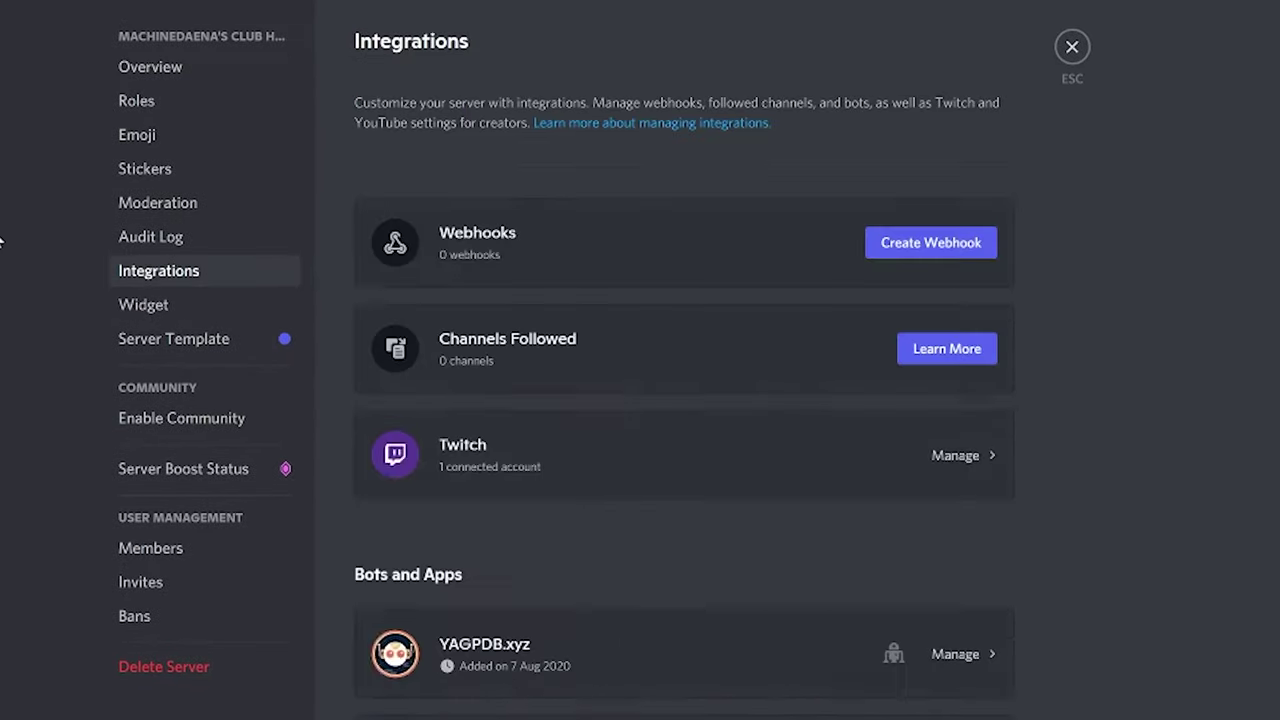
scroll(686, 549, down, 5)
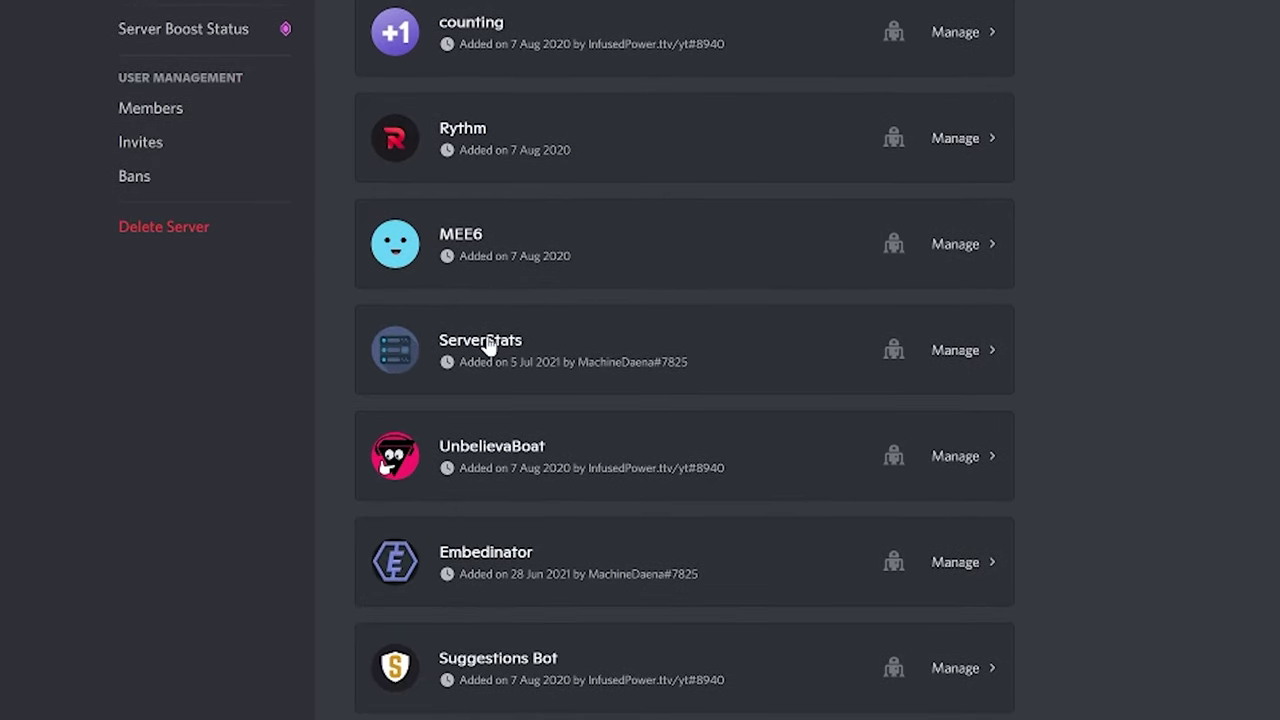
click(961, 352)
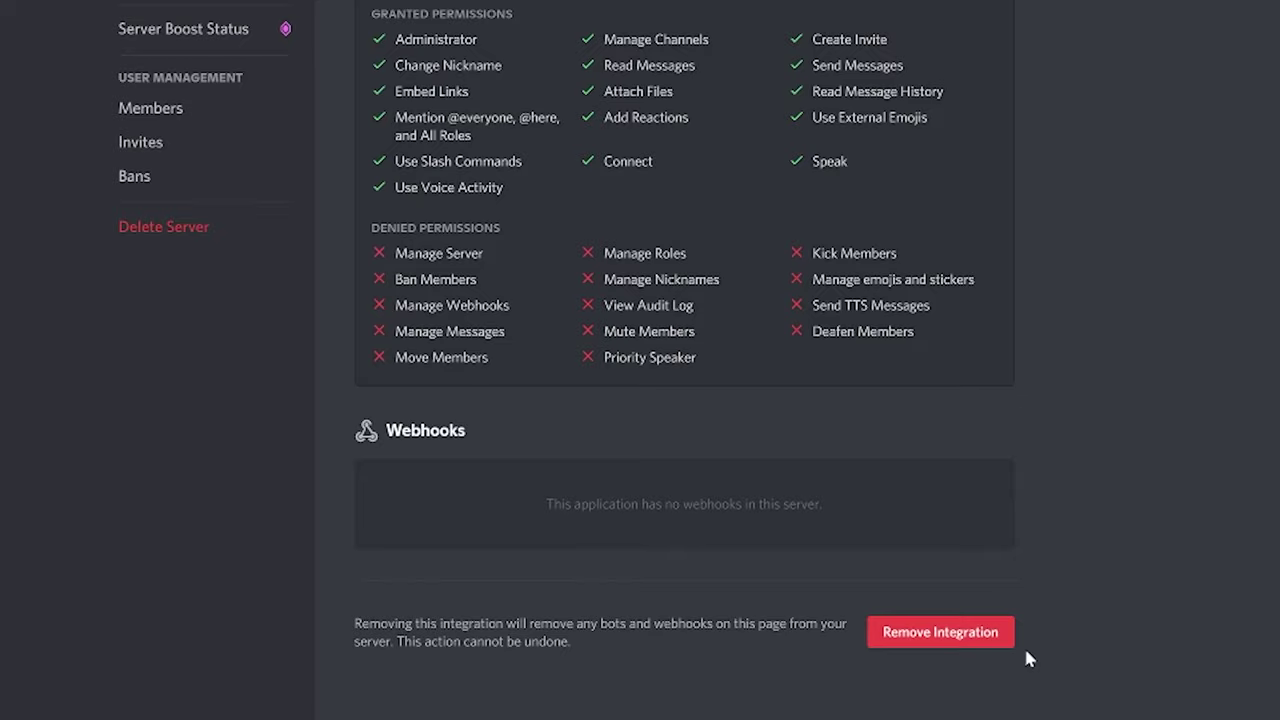
click(940, 640)
click(734, 286)
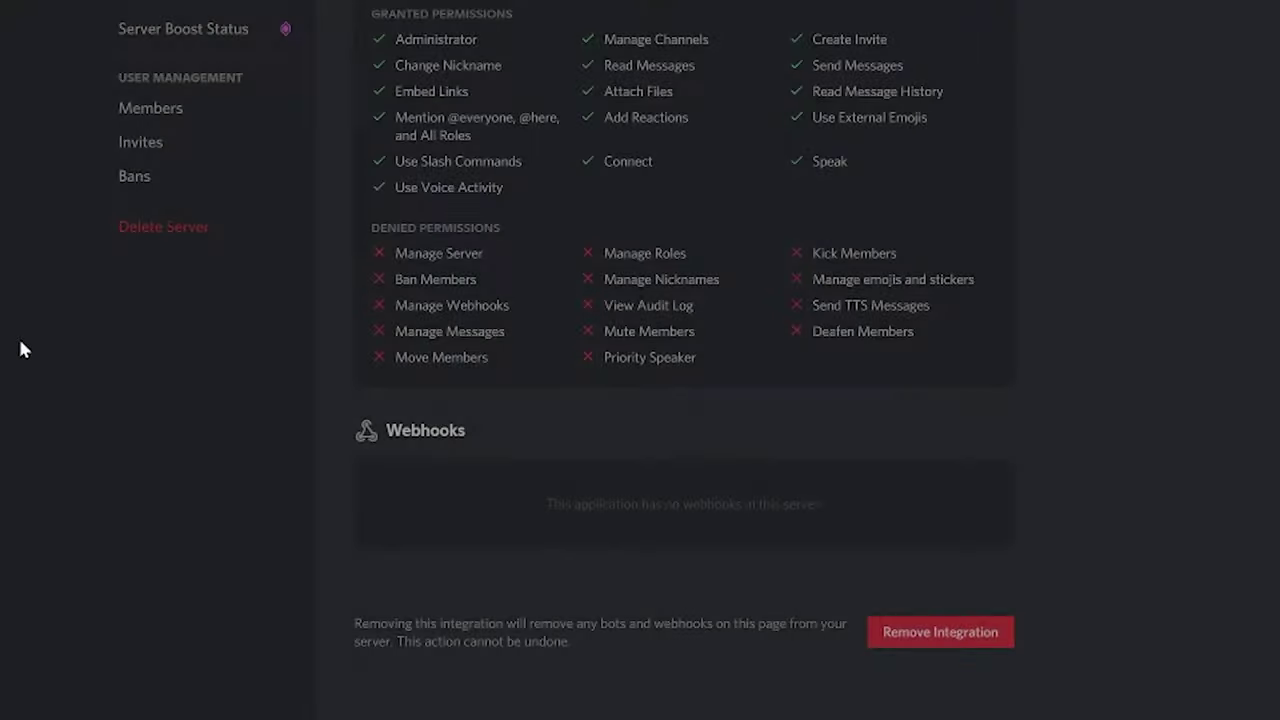
click(872, 50)
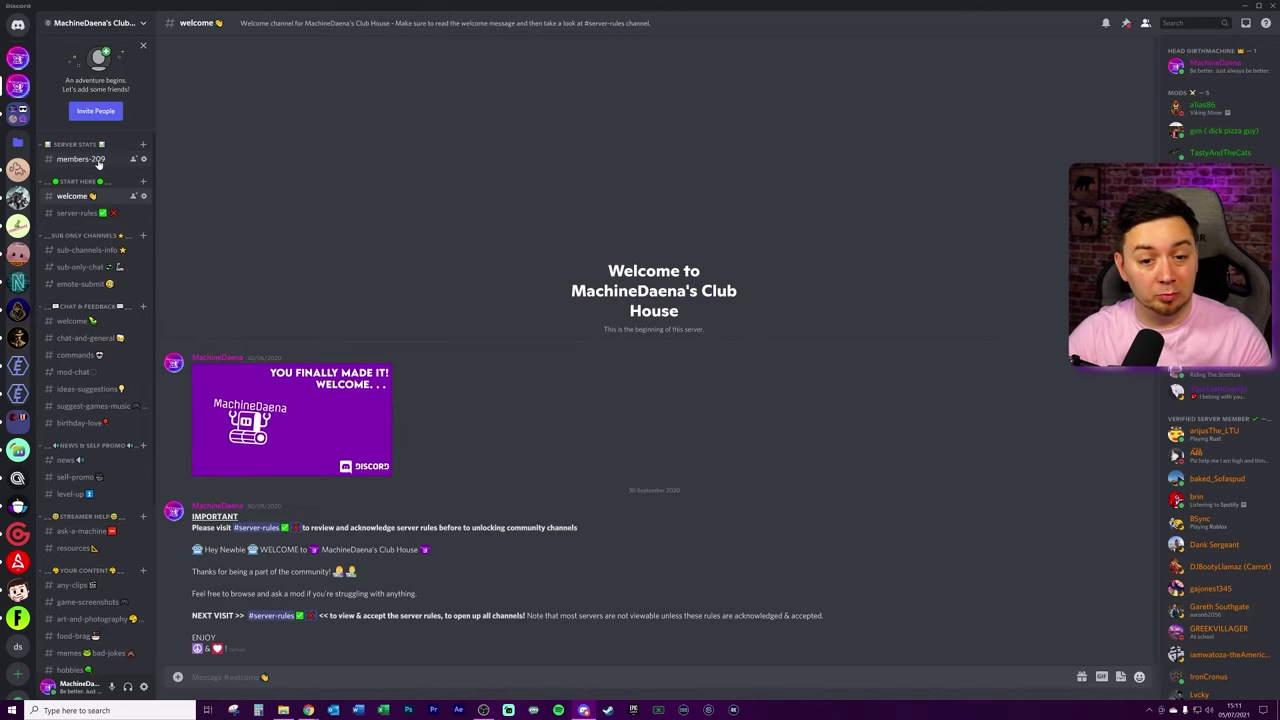
Step: Delete the #members-209 counter channel
click(134, 162)
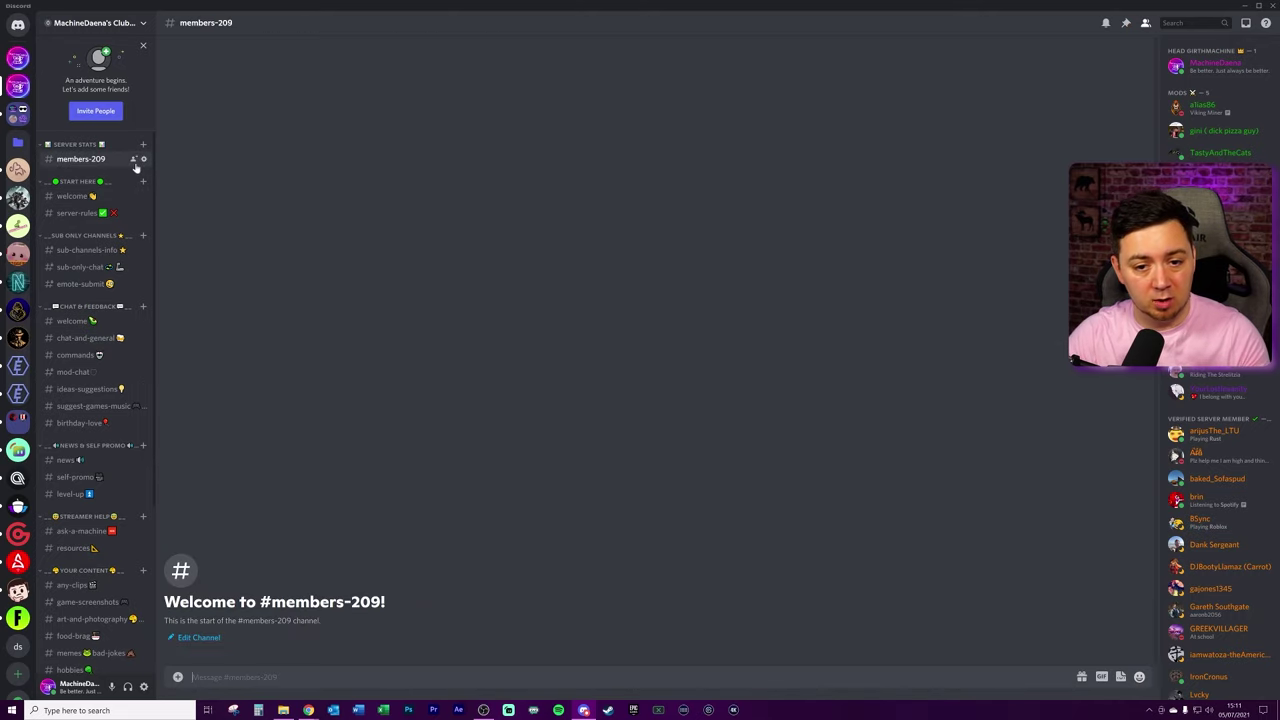
right_click(100, 162)
click(140, 303)
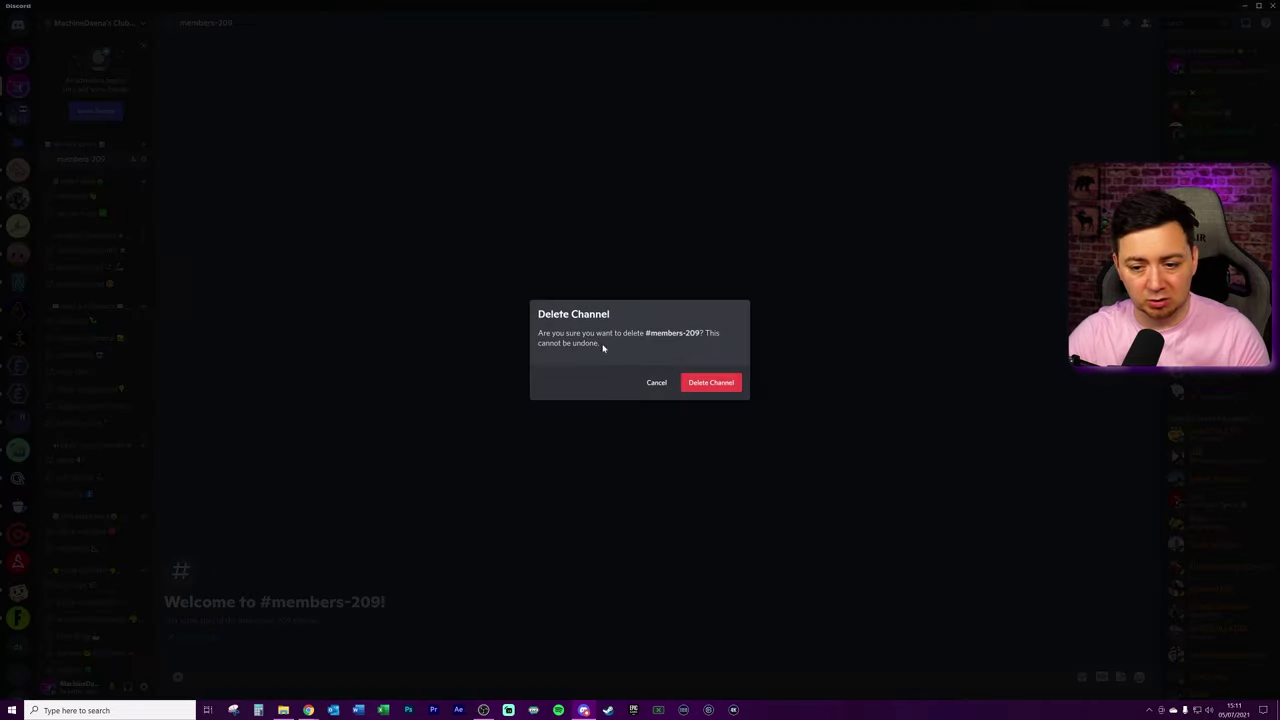
click(728, 381)
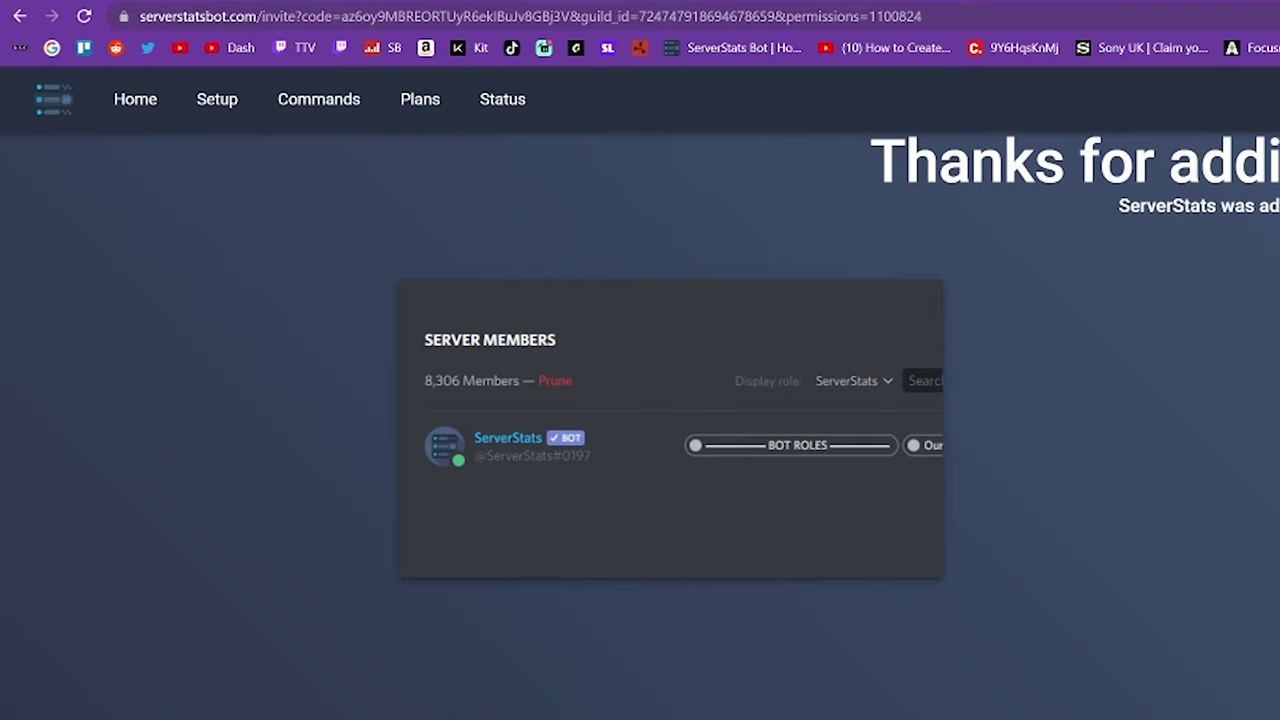
Step: Open the ServerStats home page at serverstatsbot.com and scroll through it
drag(139, 16, 302, 16)
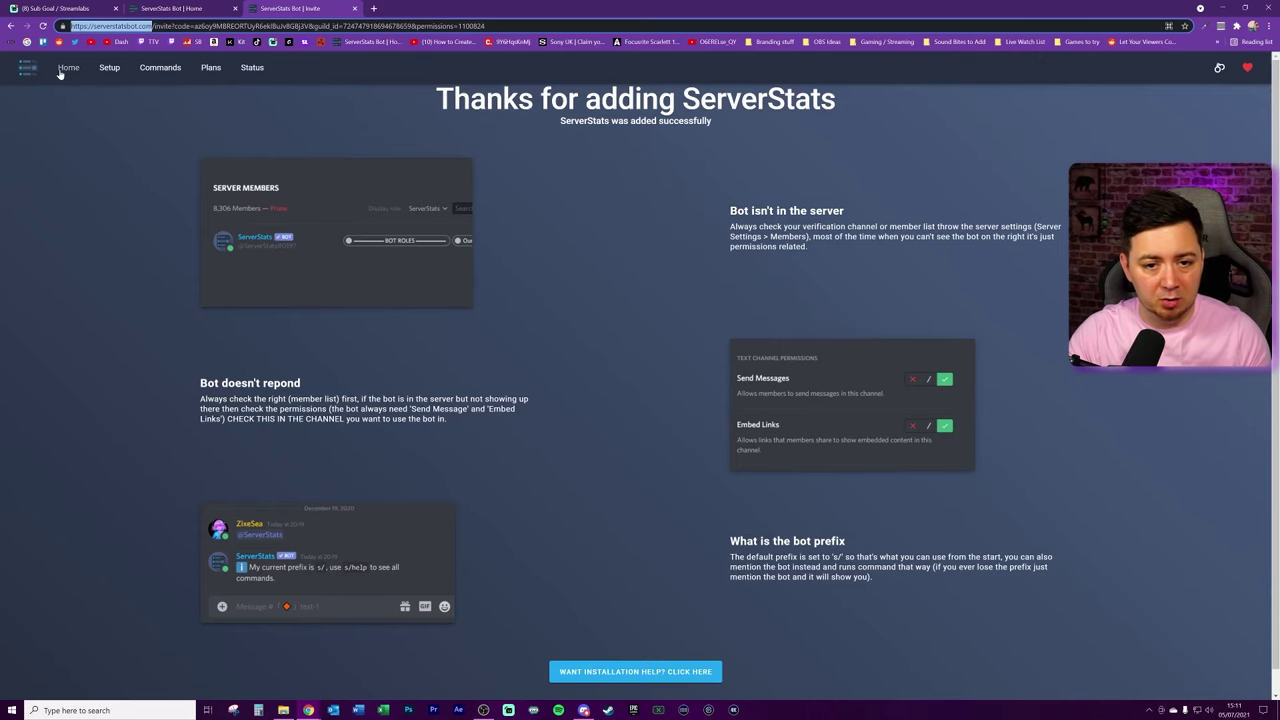
click(68, 68)
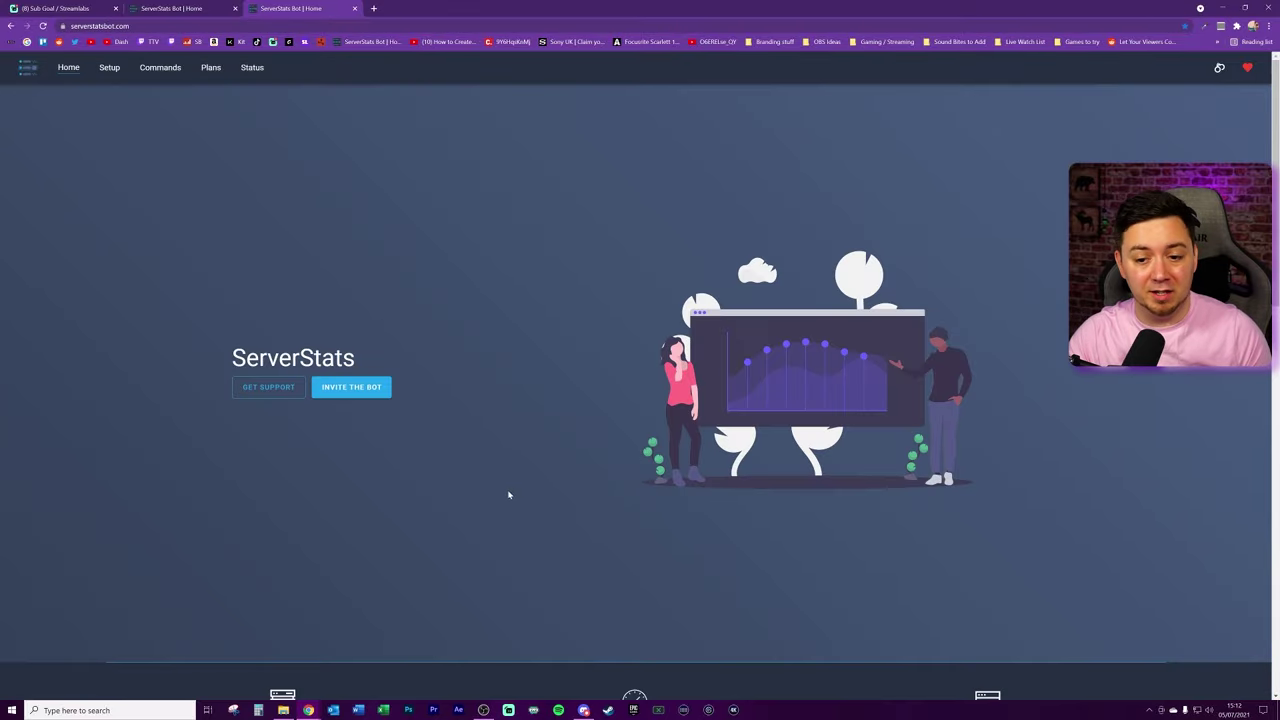
scroll(508, 494, down, 4)
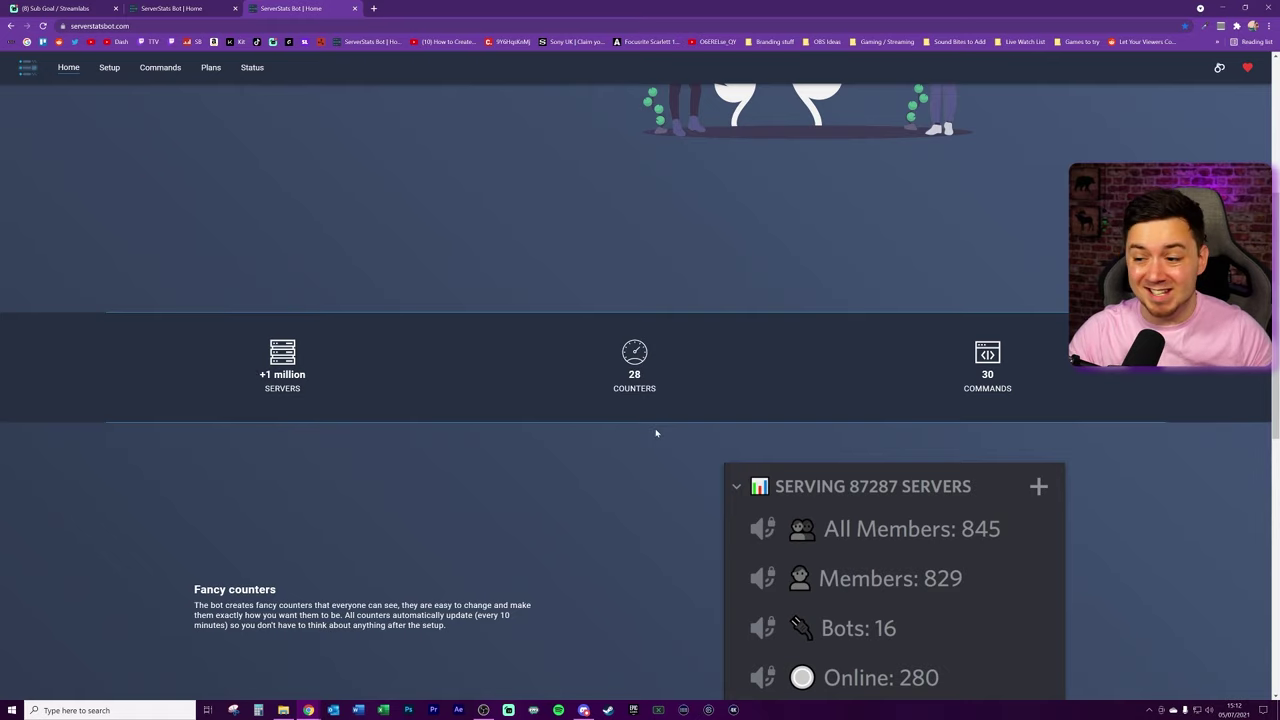
scroll(1026, 375, down, 3)
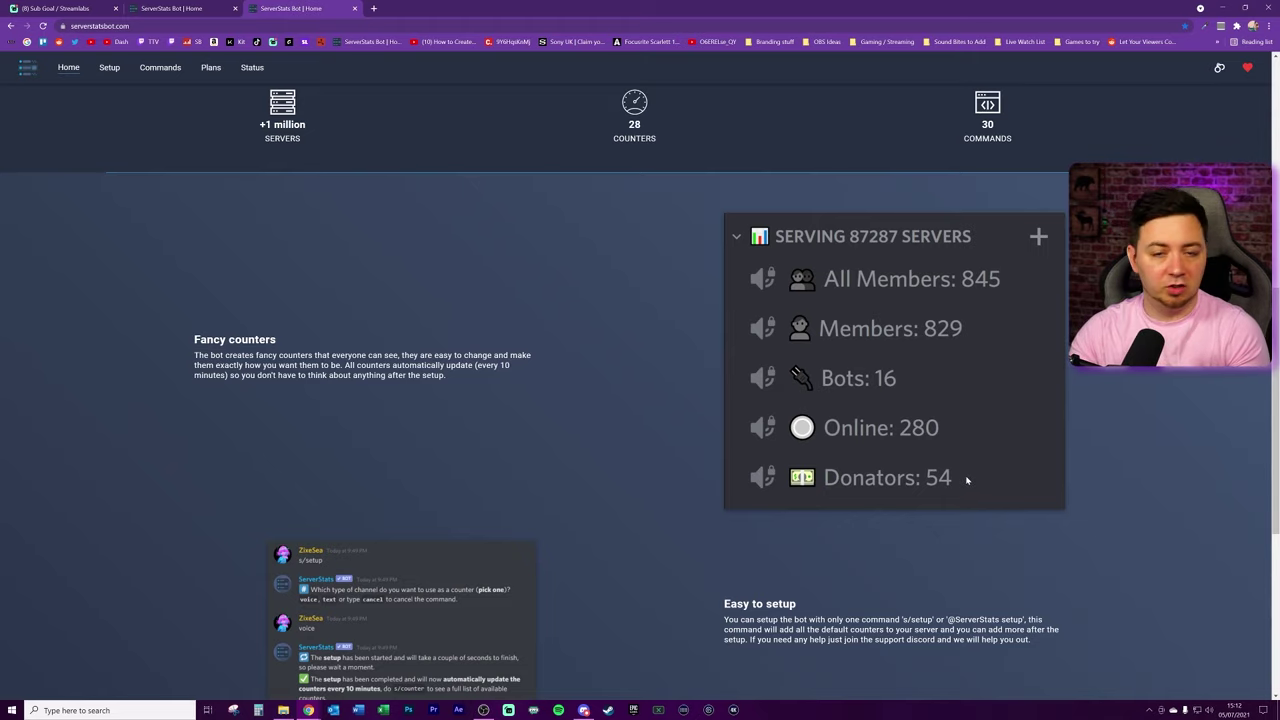
scroll(950, 430, down, 3)
scroll(340, 385, up, 6)
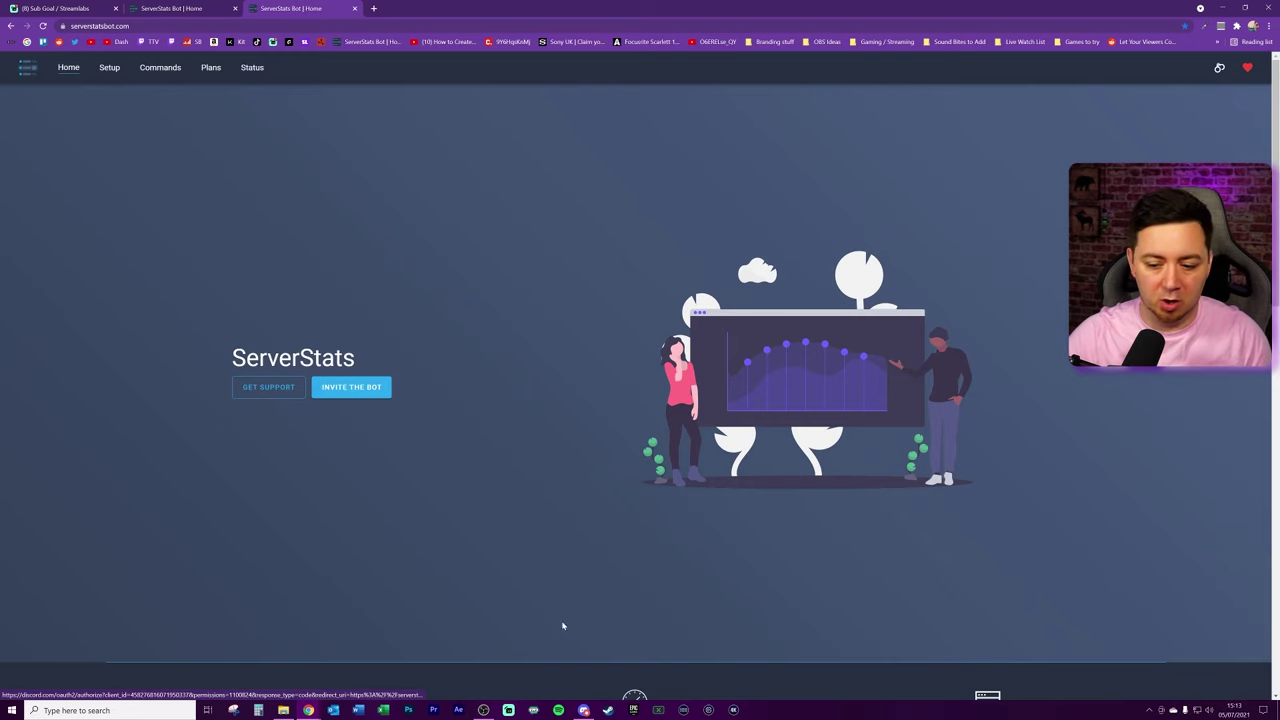
click(583, 710)
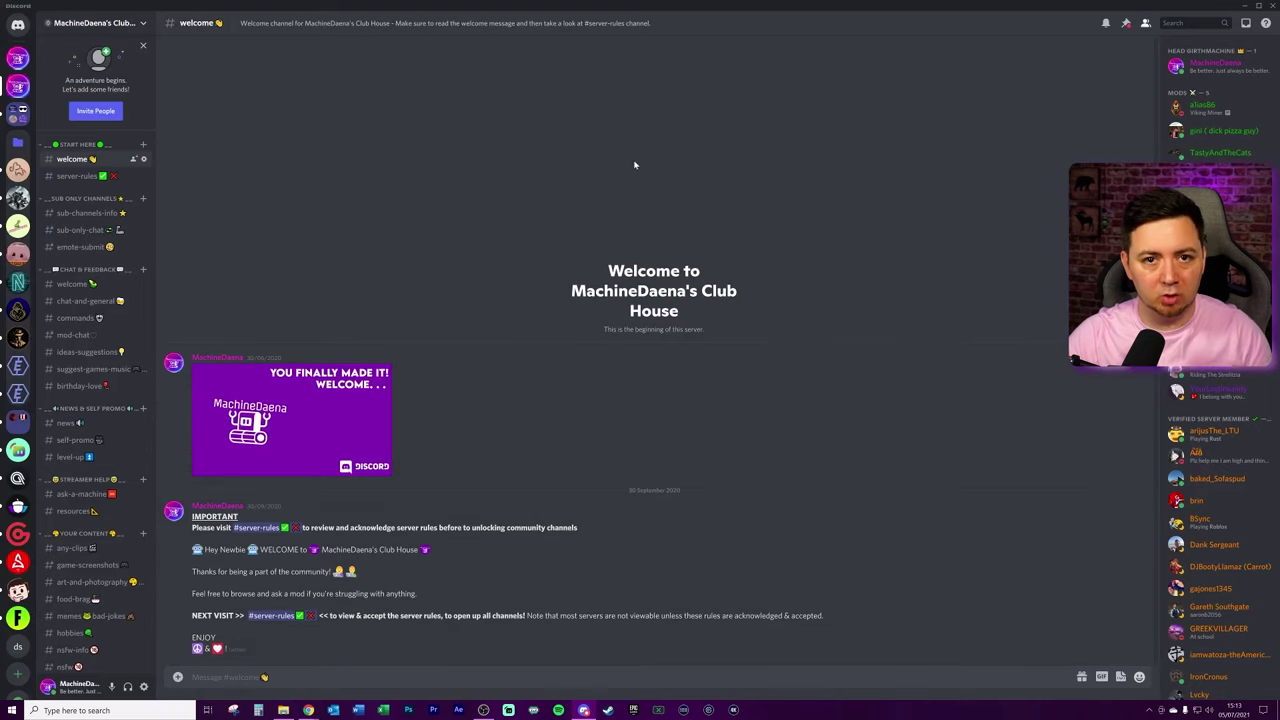
click(308, 710)
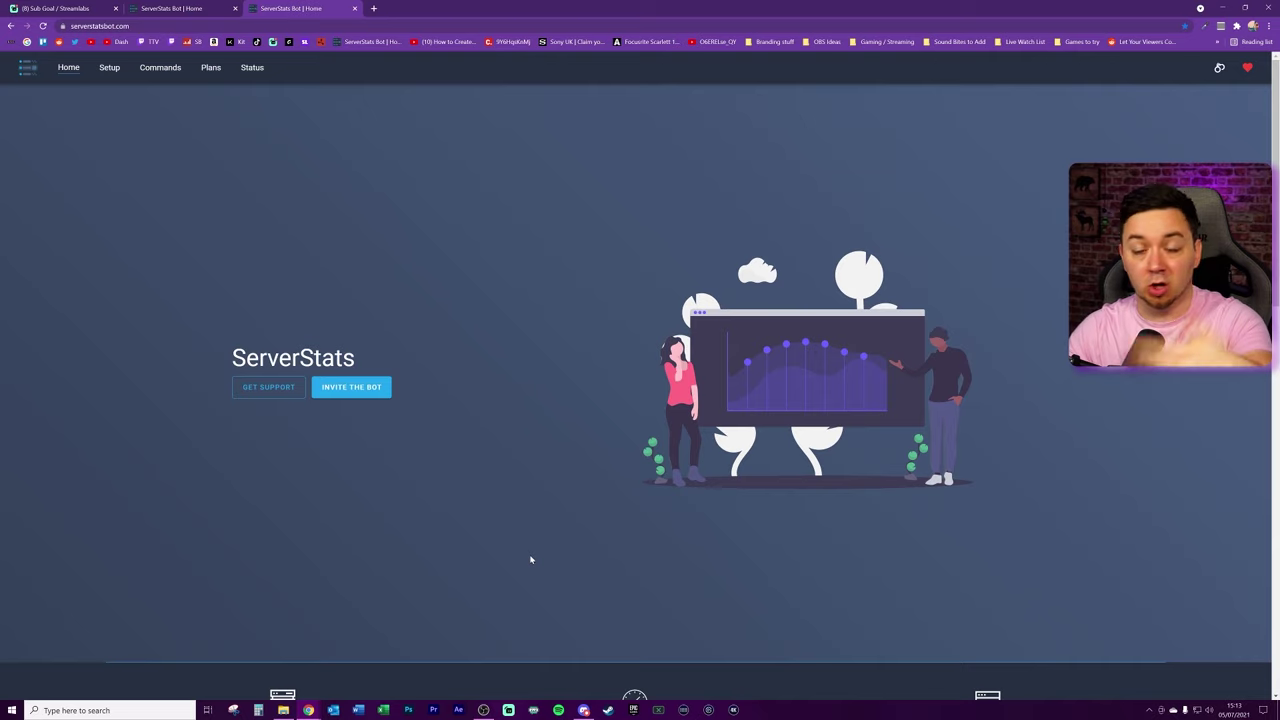
Step: Invite ServerStats to the Club House server, authorize its permissions and pass the hCaptcha check
click(355, 389)
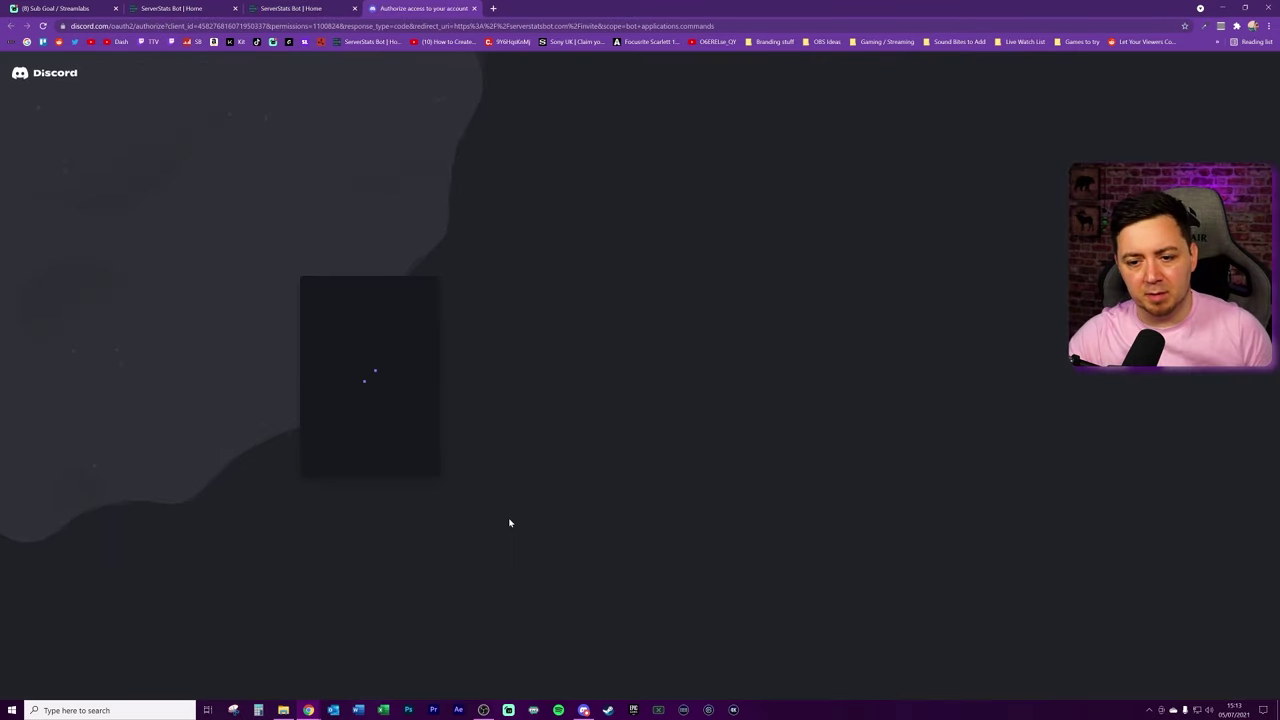
click(364, 451)
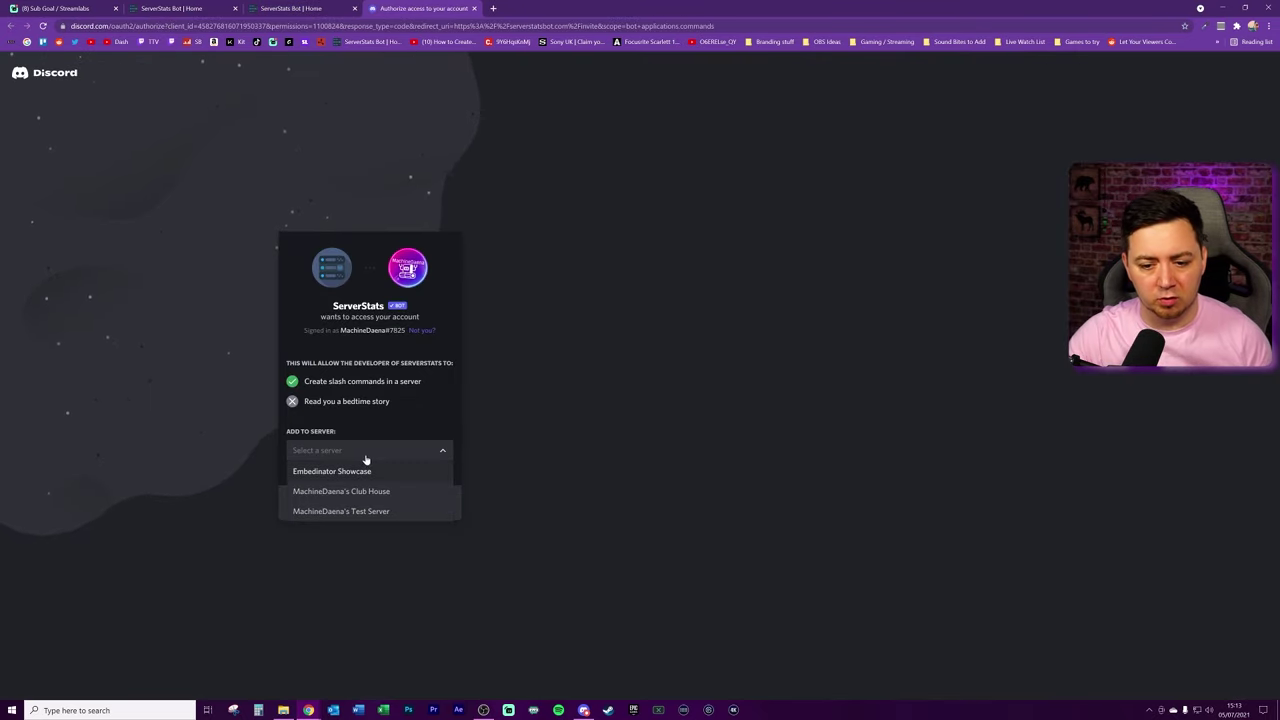
click(405, 494)
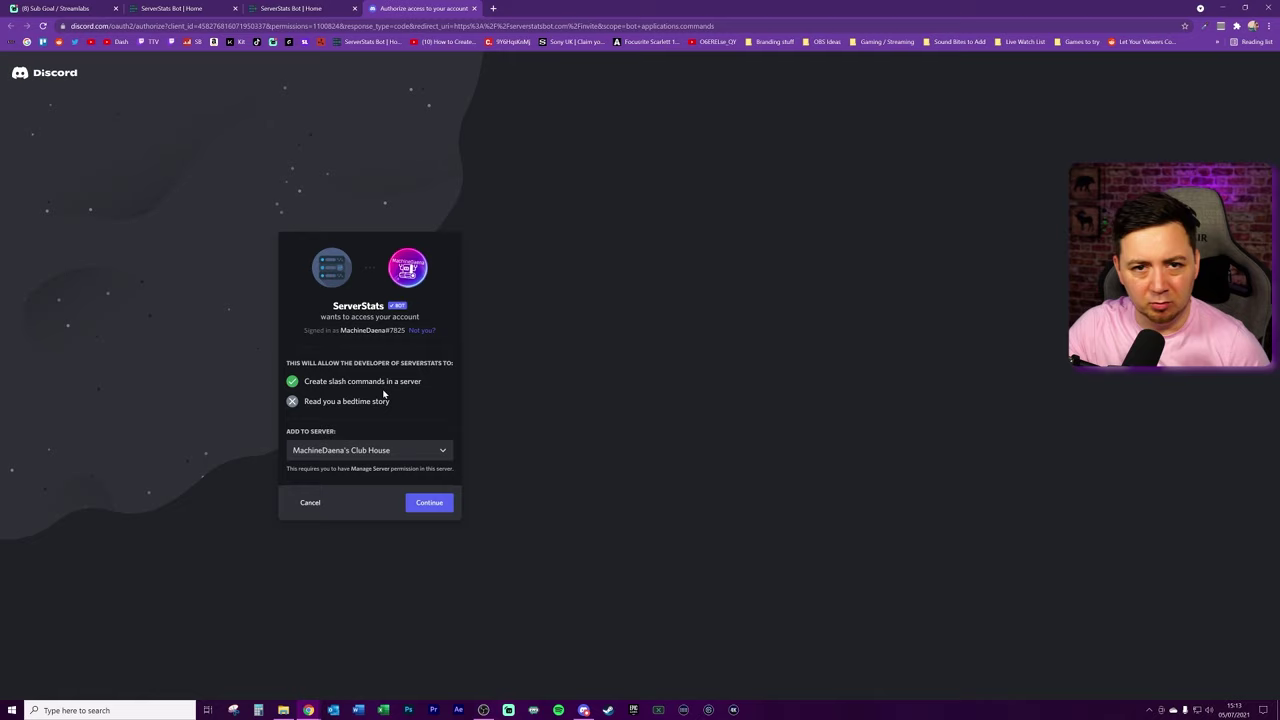
click(425, 504)
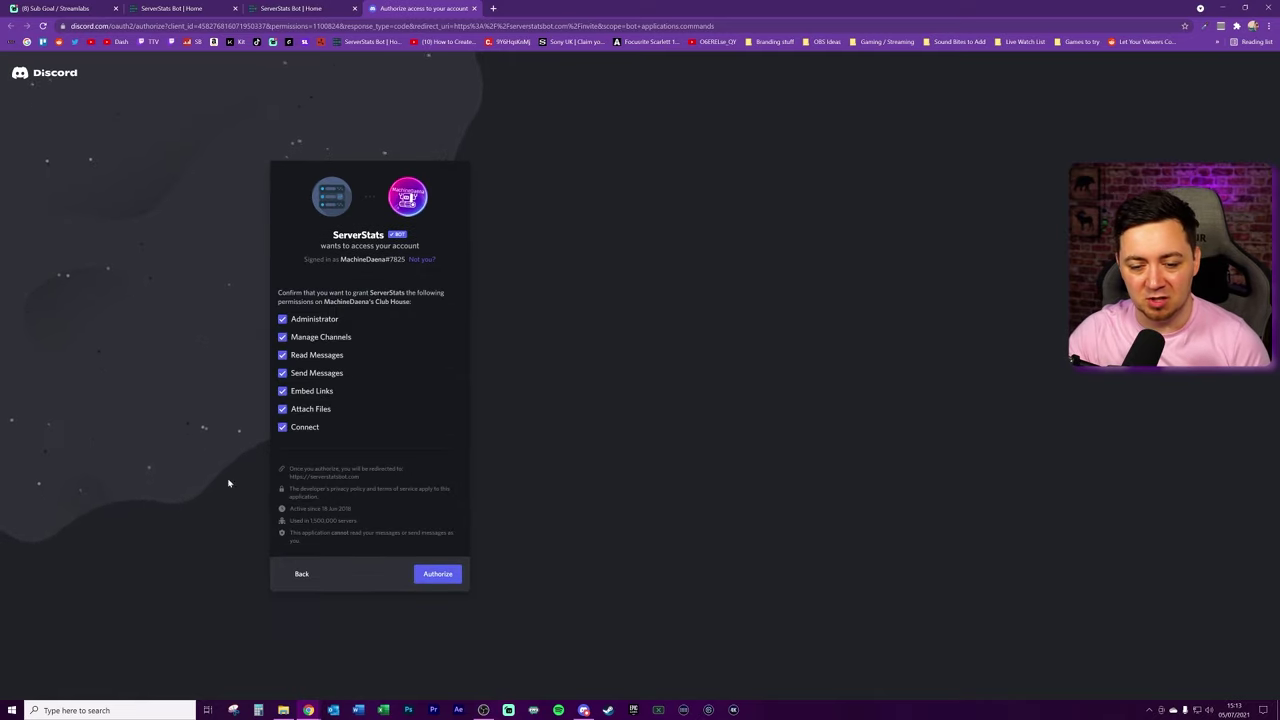
click(437, 577)
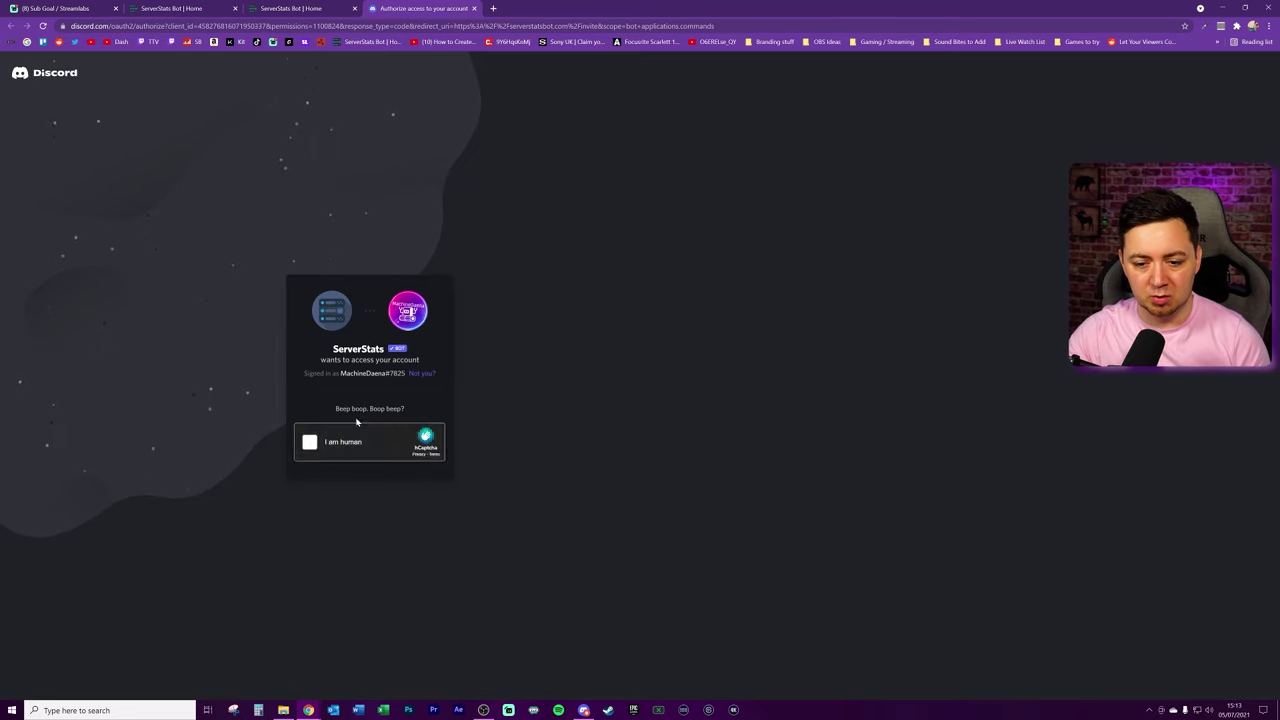
click(310, 443)
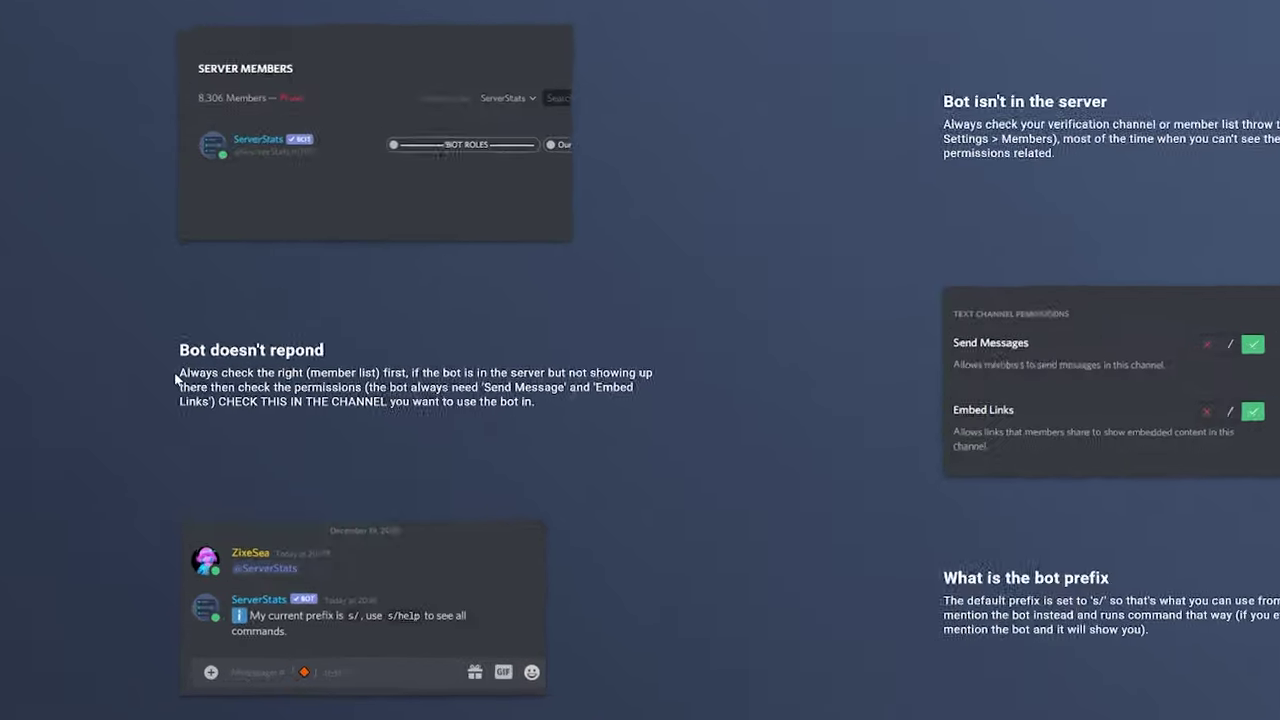
drag(200, 397, 279, 398)
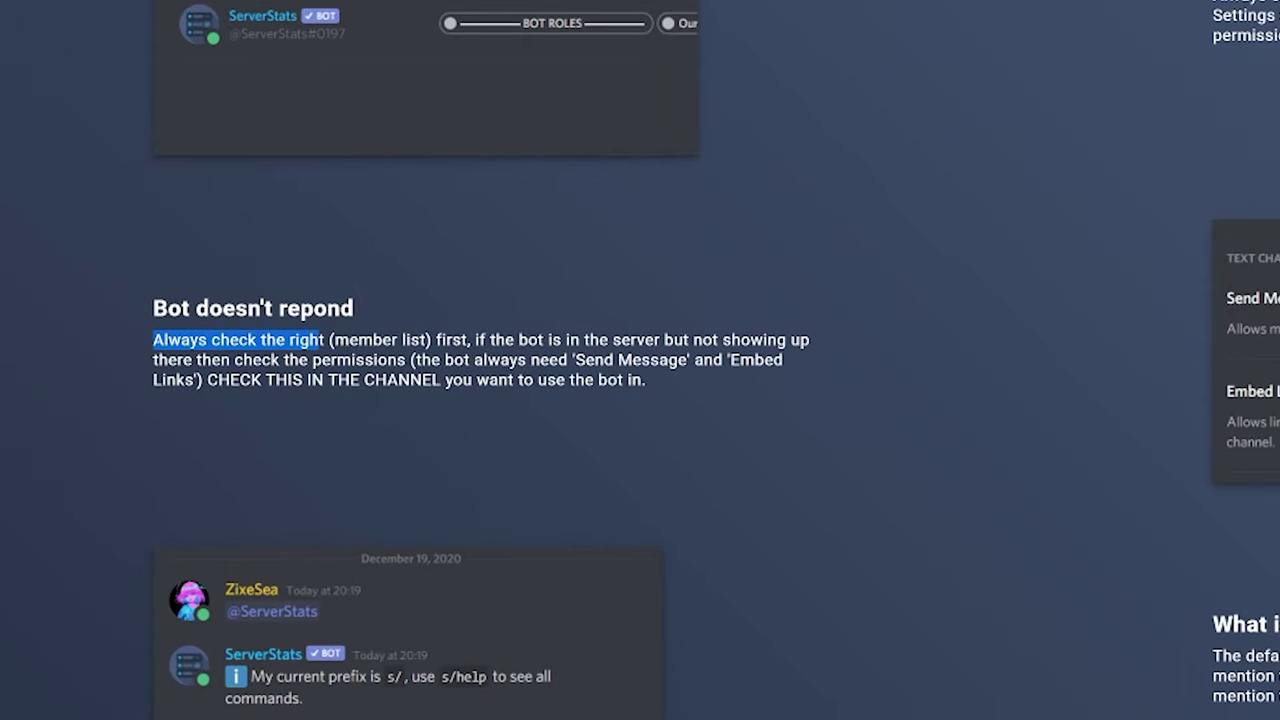
drag(446, 340, 689, 340)
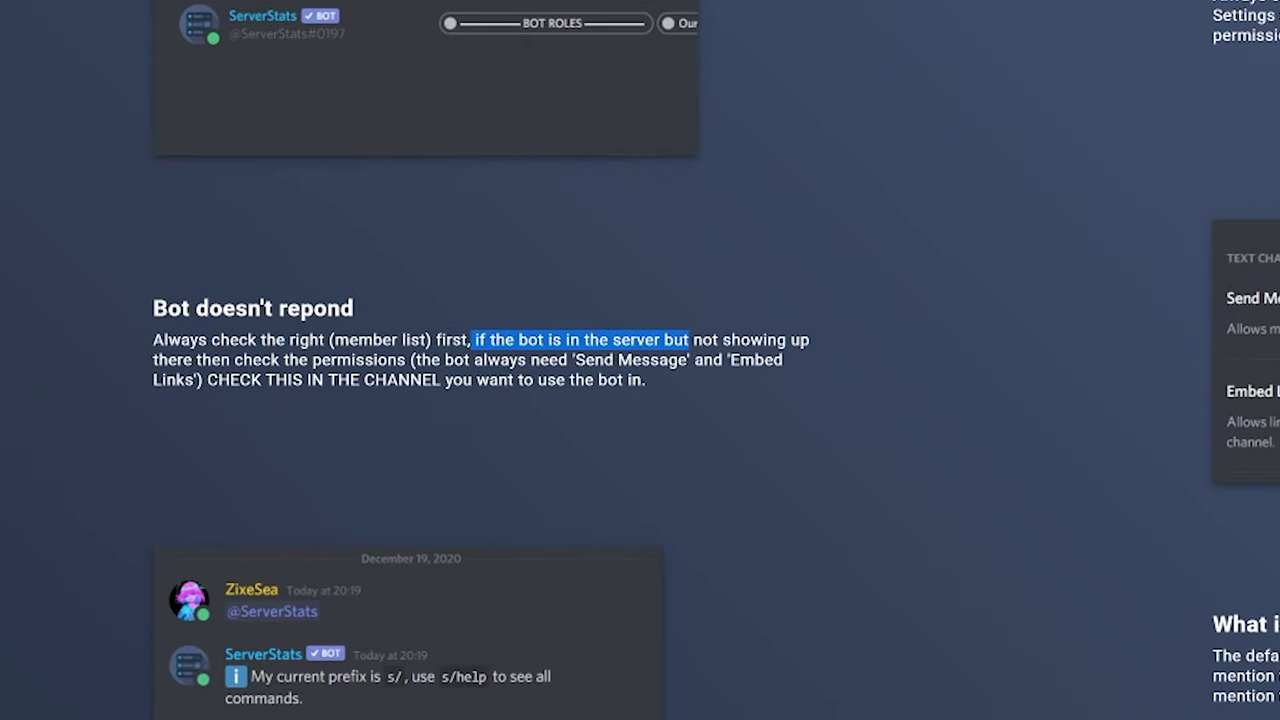
drag(472, 340, 300, 360)
drag(192, 360, 366, 360)
click(366, 360)
drag(576, 360, 668, 360)
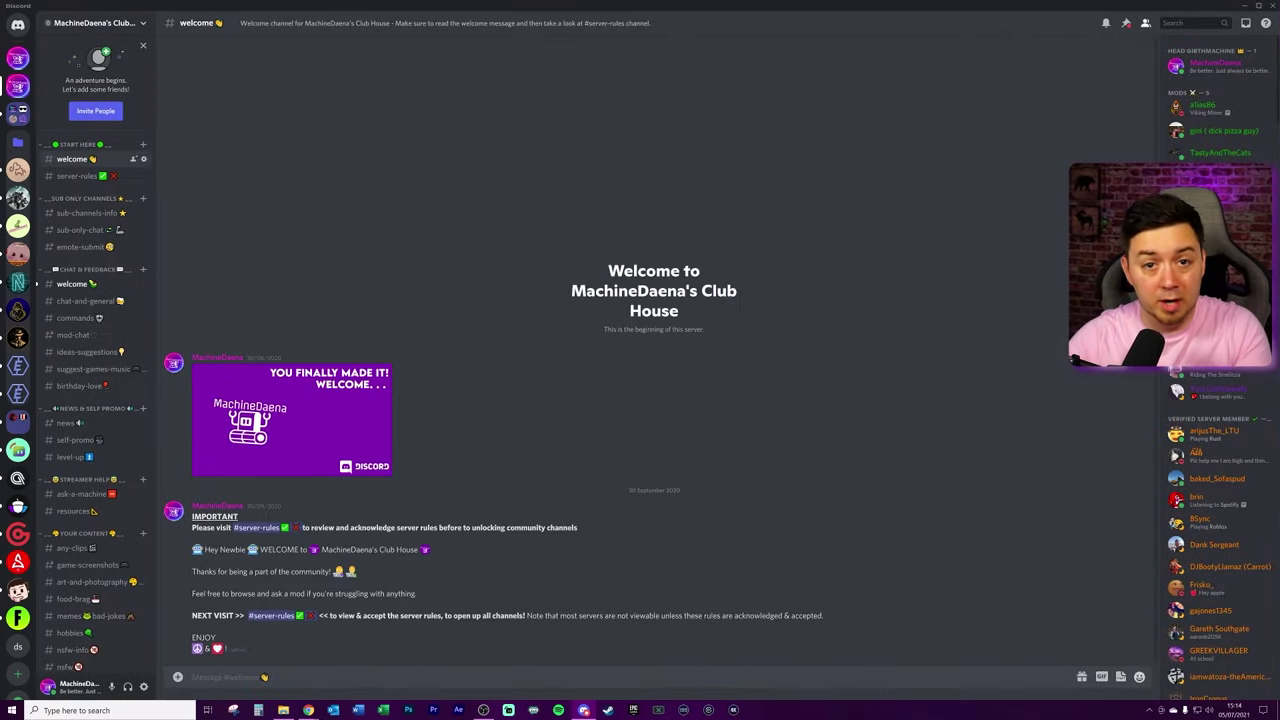
Step: Assign the Bots role to the ServerStats member from the member list
scroll(1208, 513, down, 15)
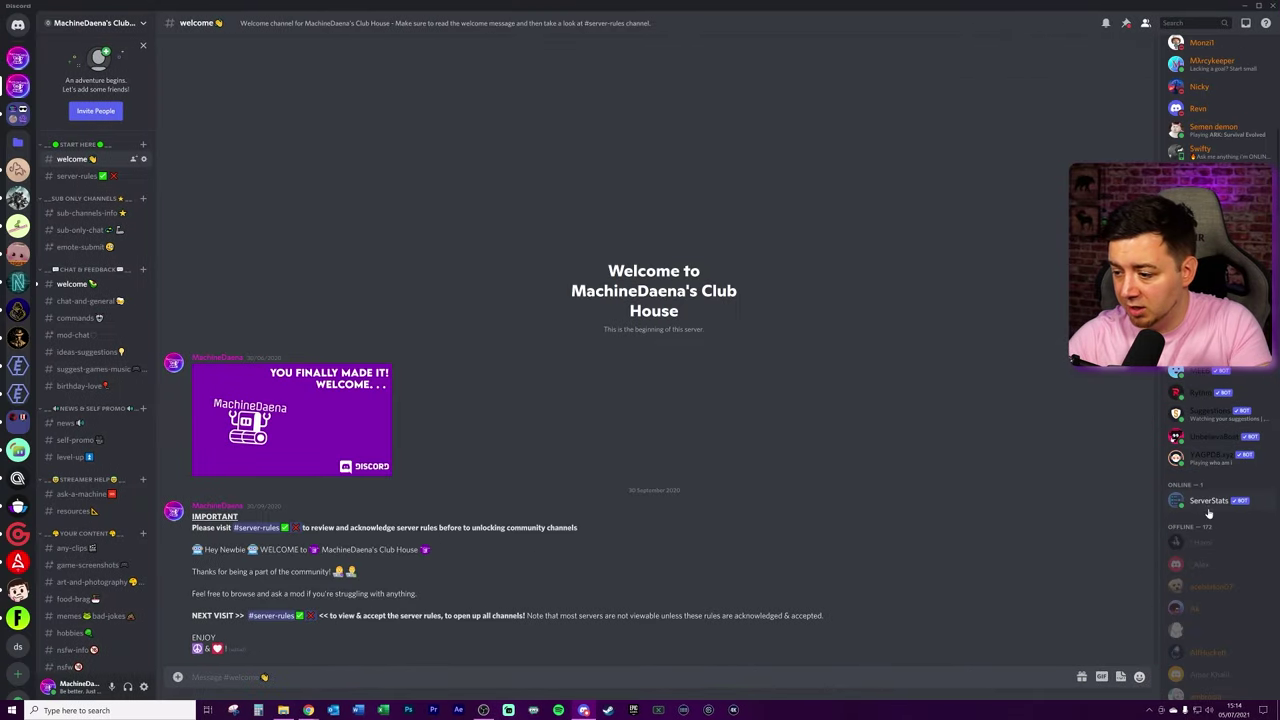
right_click(1208, 502)
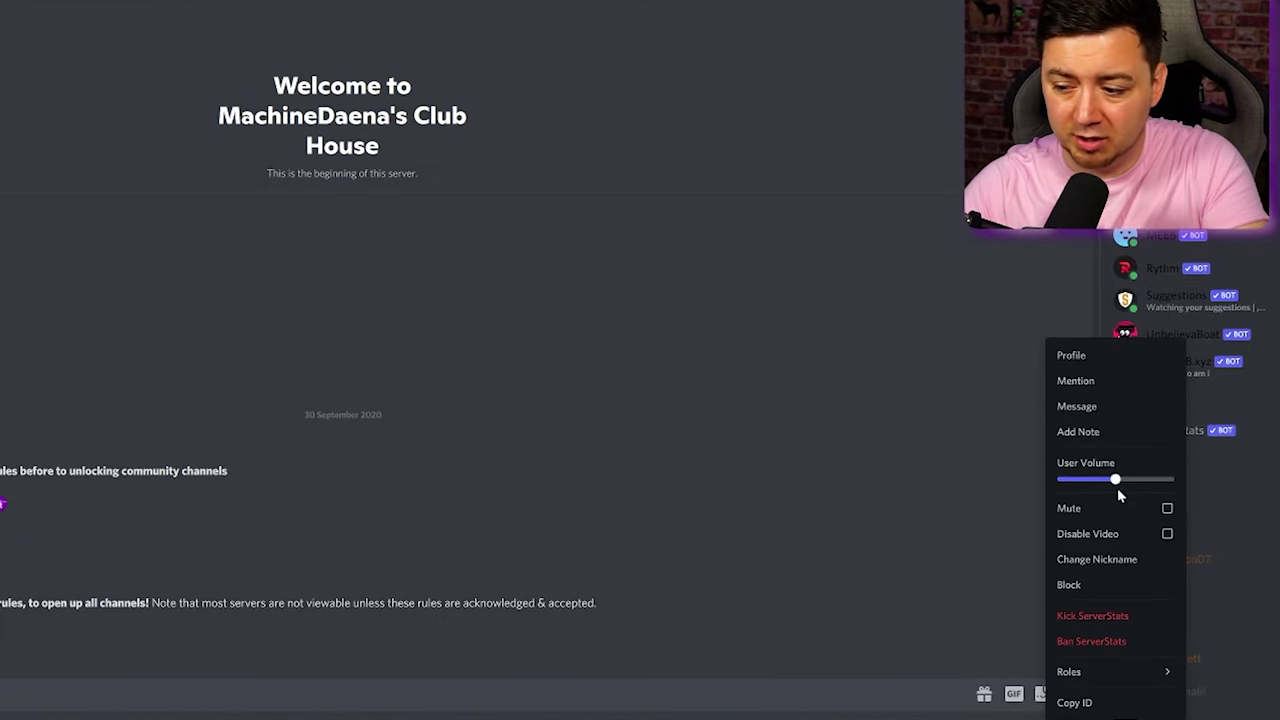
mouse_move(1075, 672)
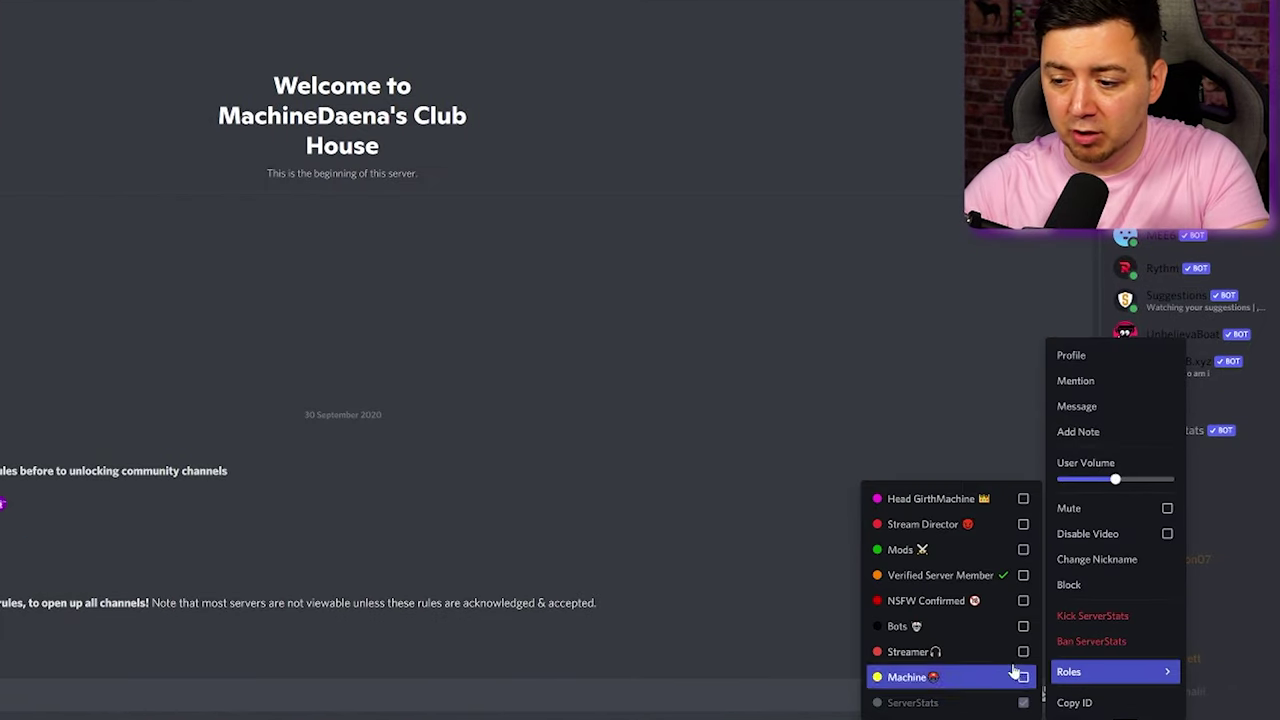
click(1023, 627)
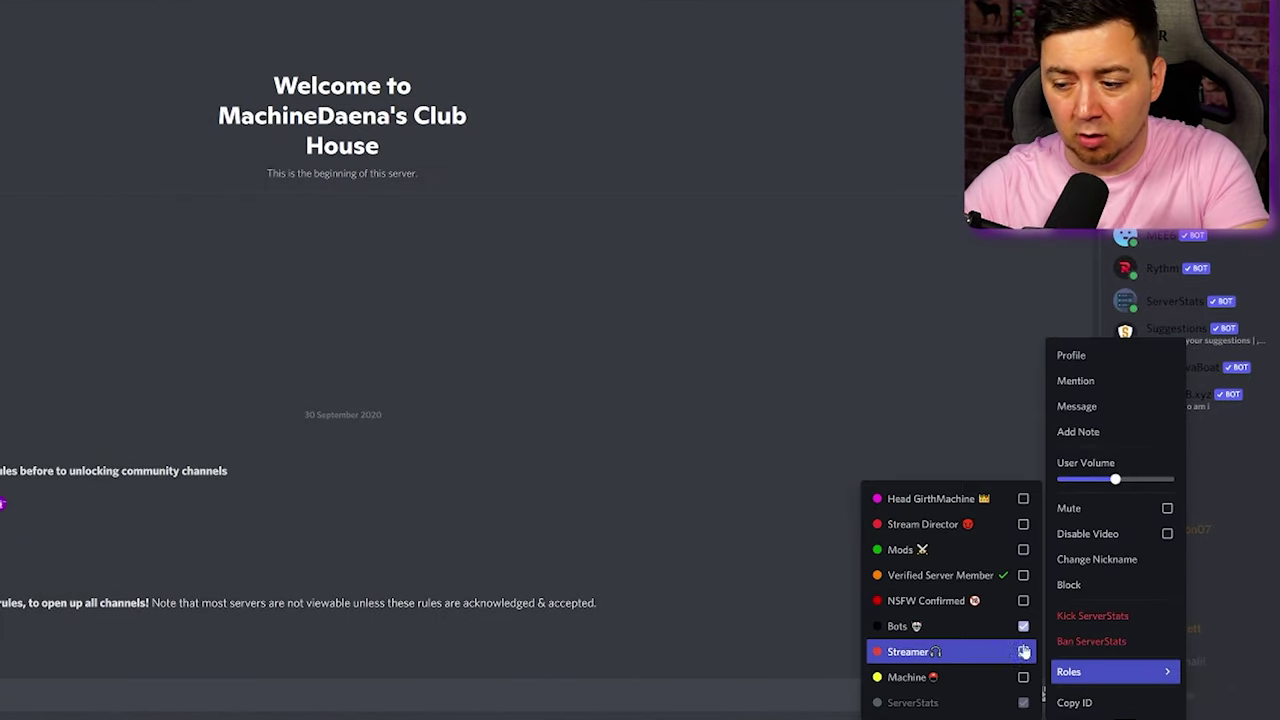
key(Escape)
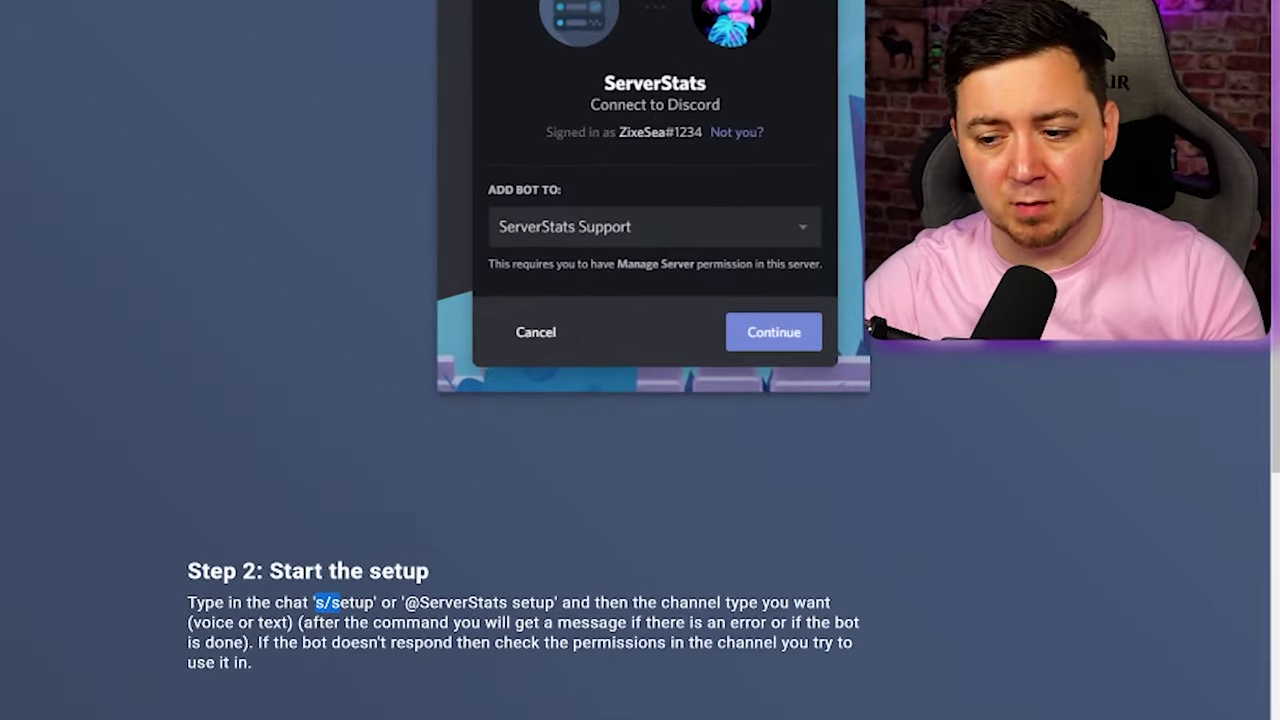
drag(794, 497, 823, 497)
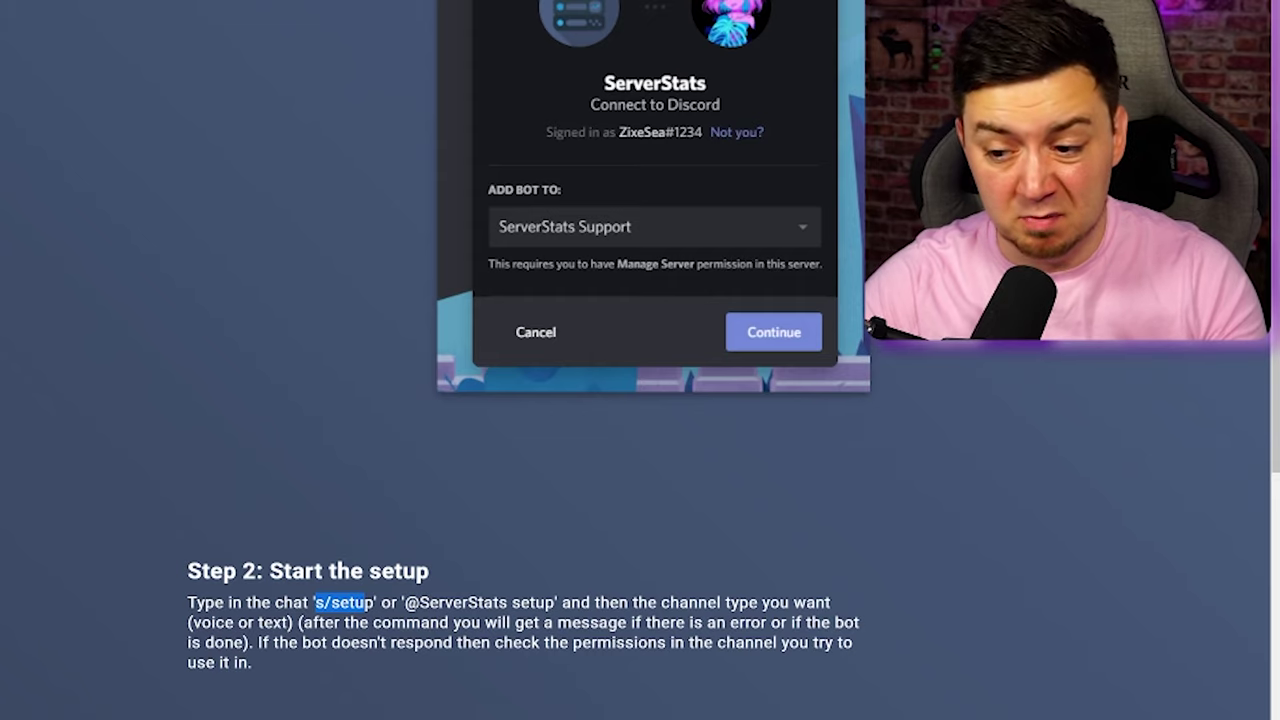
drag(405, 602, 507, 602)
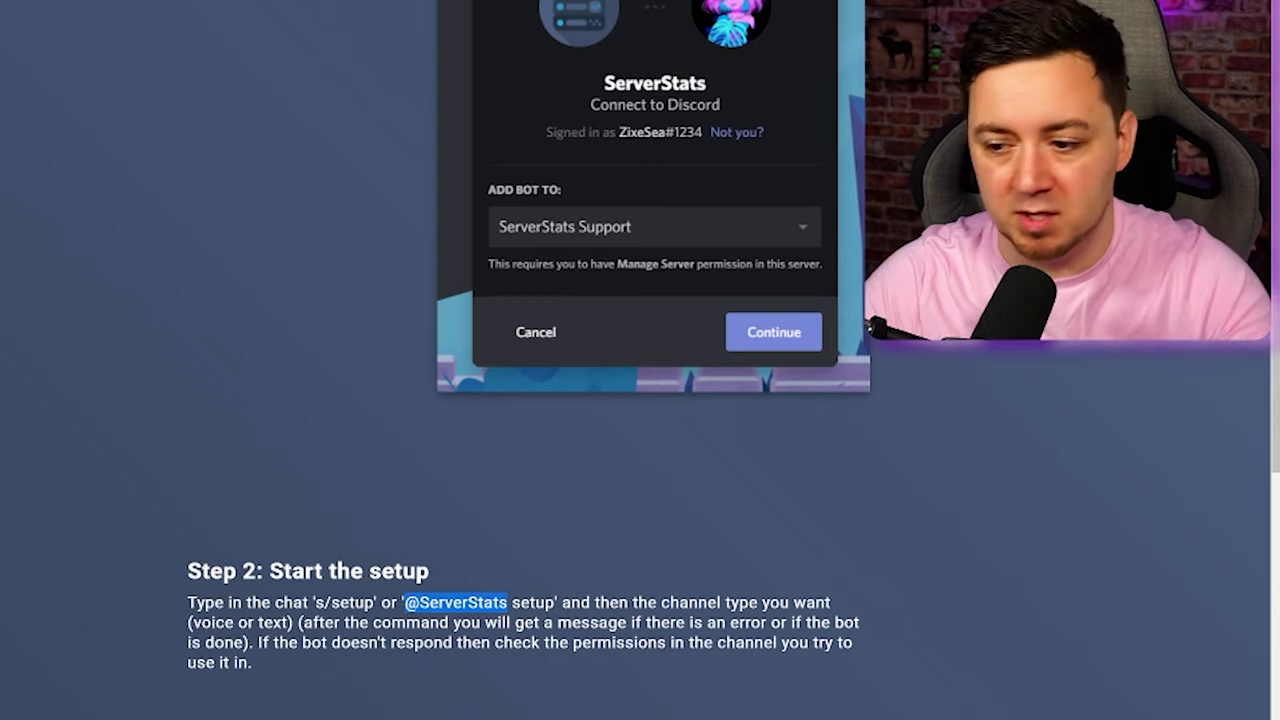
drag(556, 602, 404, 602)
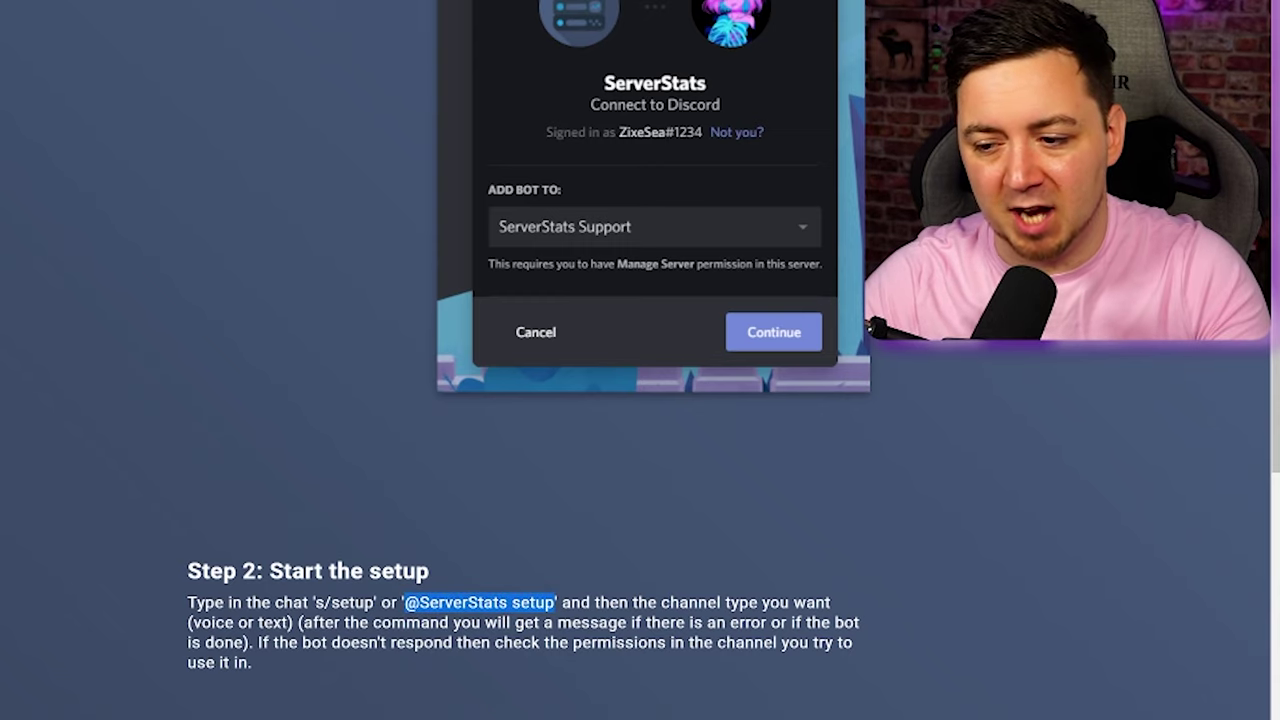
click(404, 602)
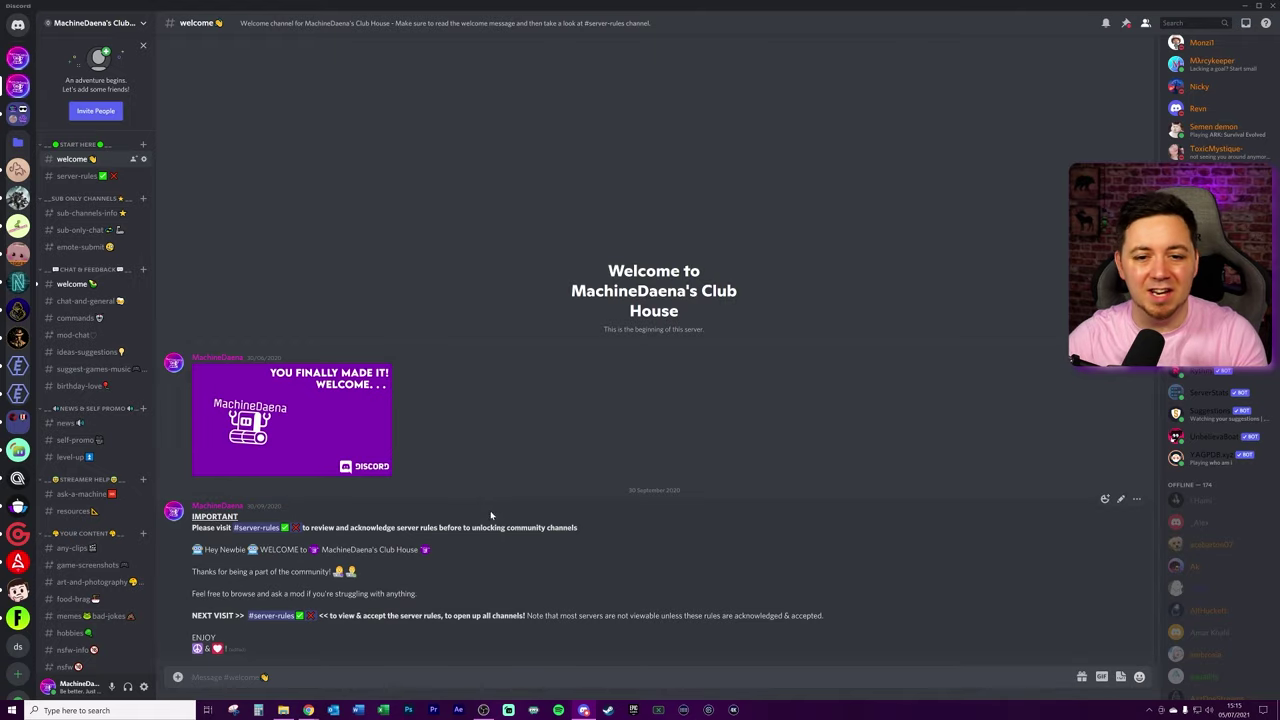
Step: Create a text channel named admin under the START HERE category
click(145, 147)
text(adam)
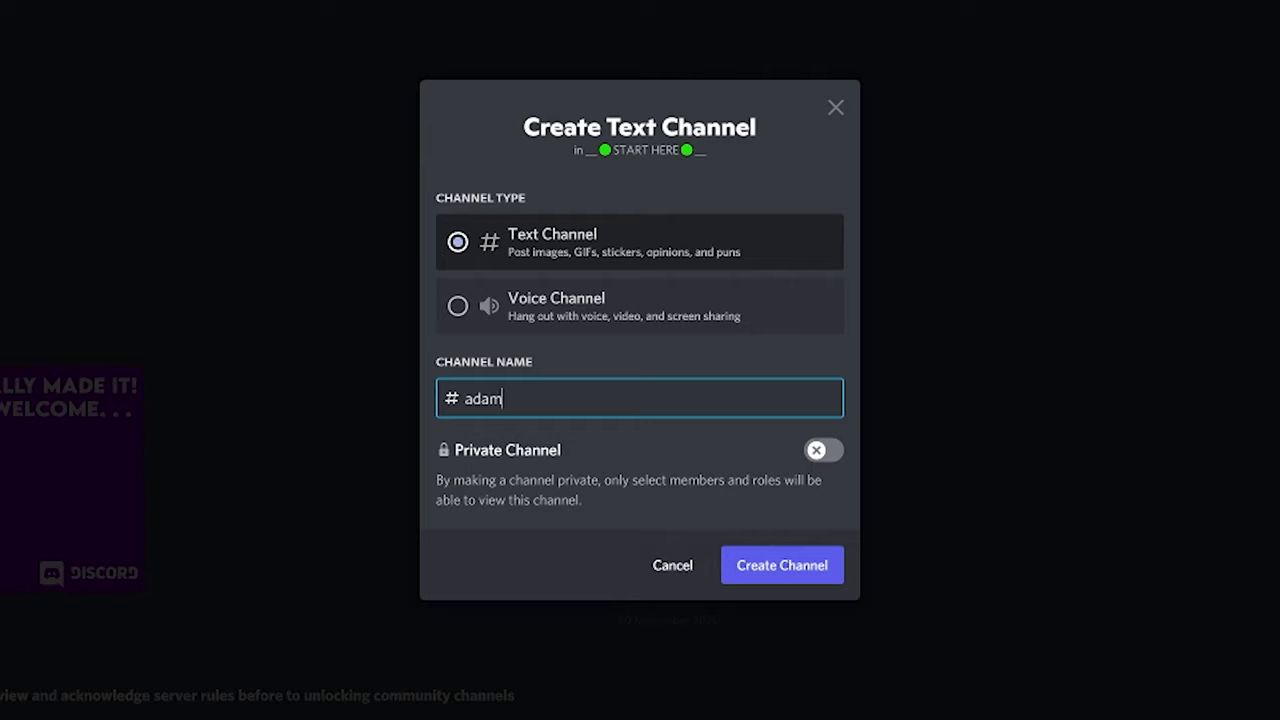
text(in)
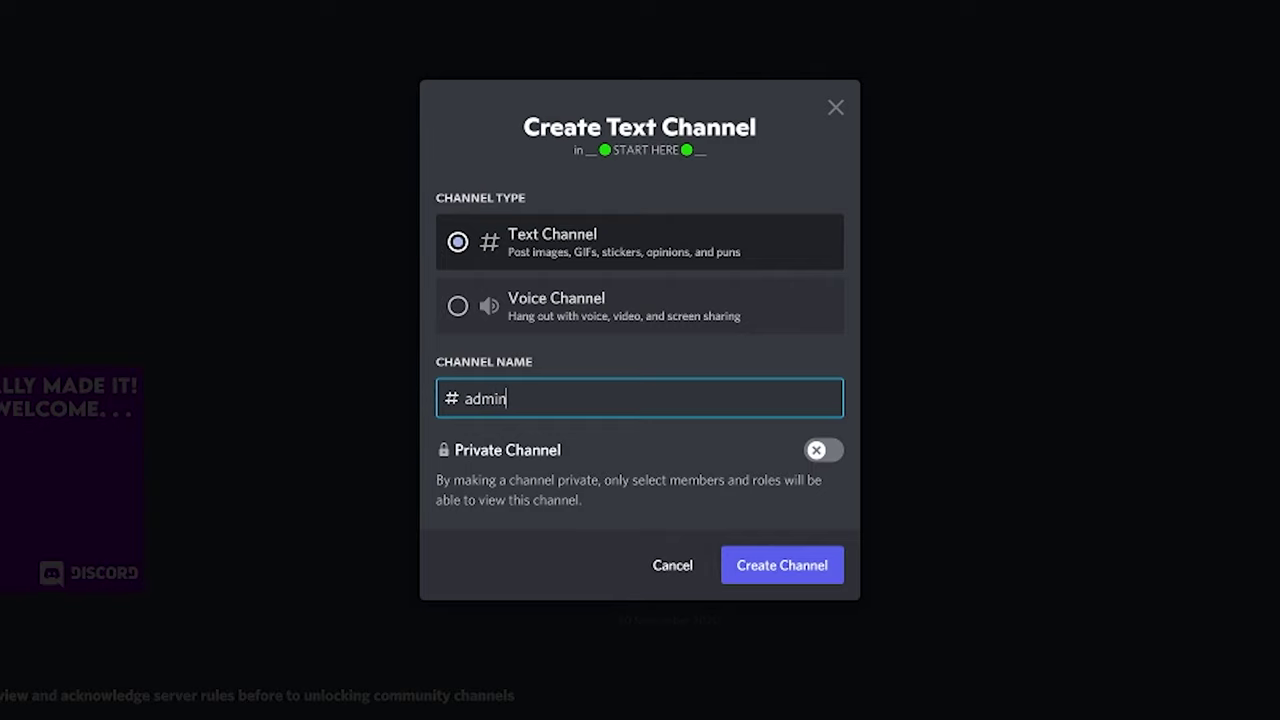
click(784, 567)
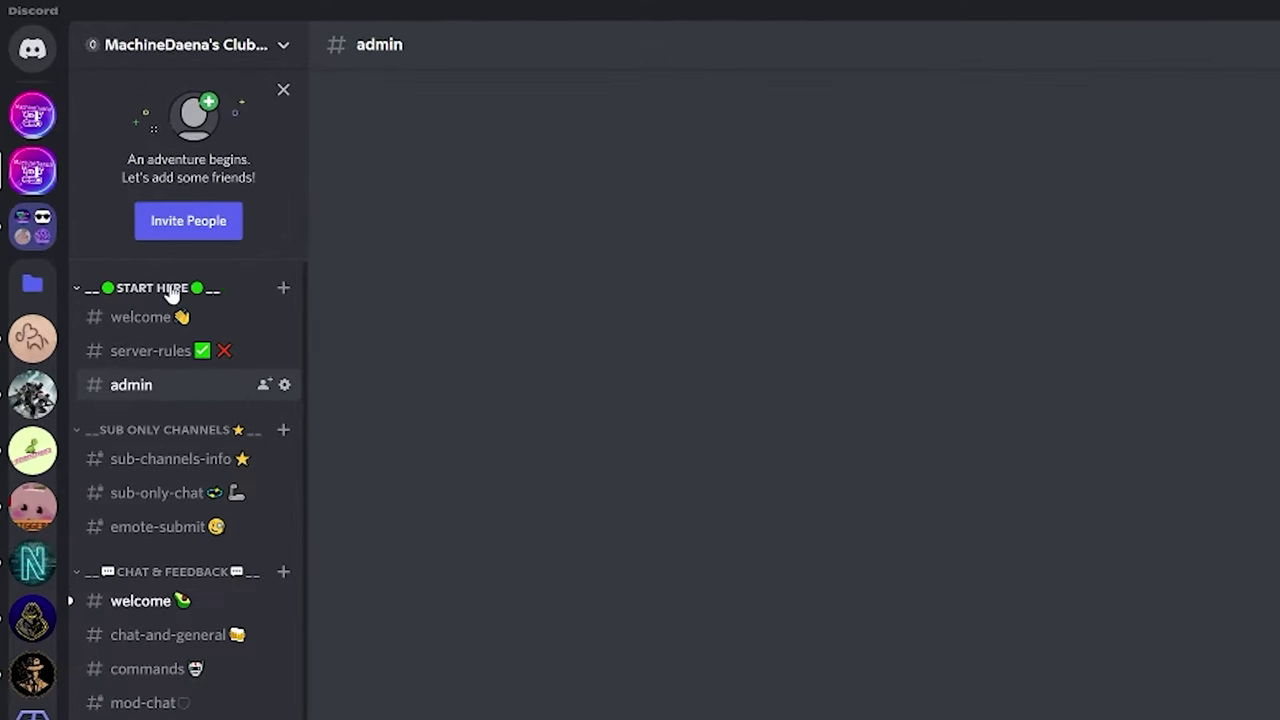
text(@server)
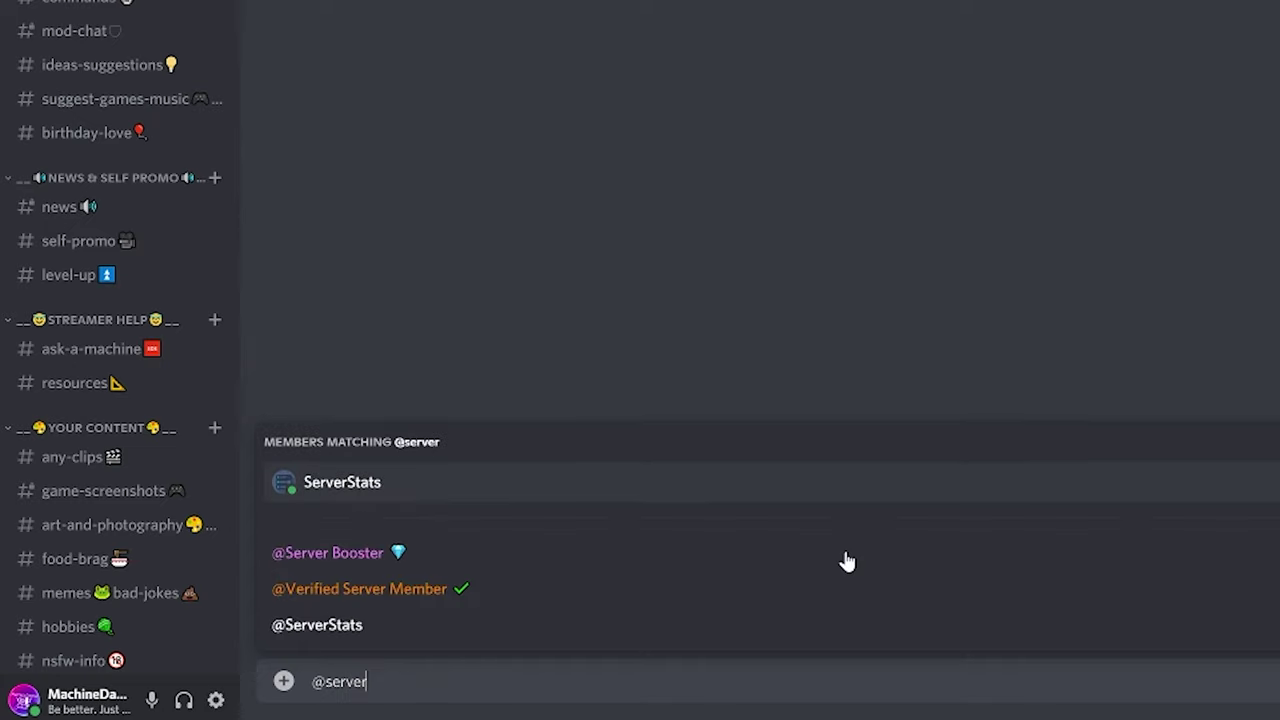
click(320, 628)
key(Return)
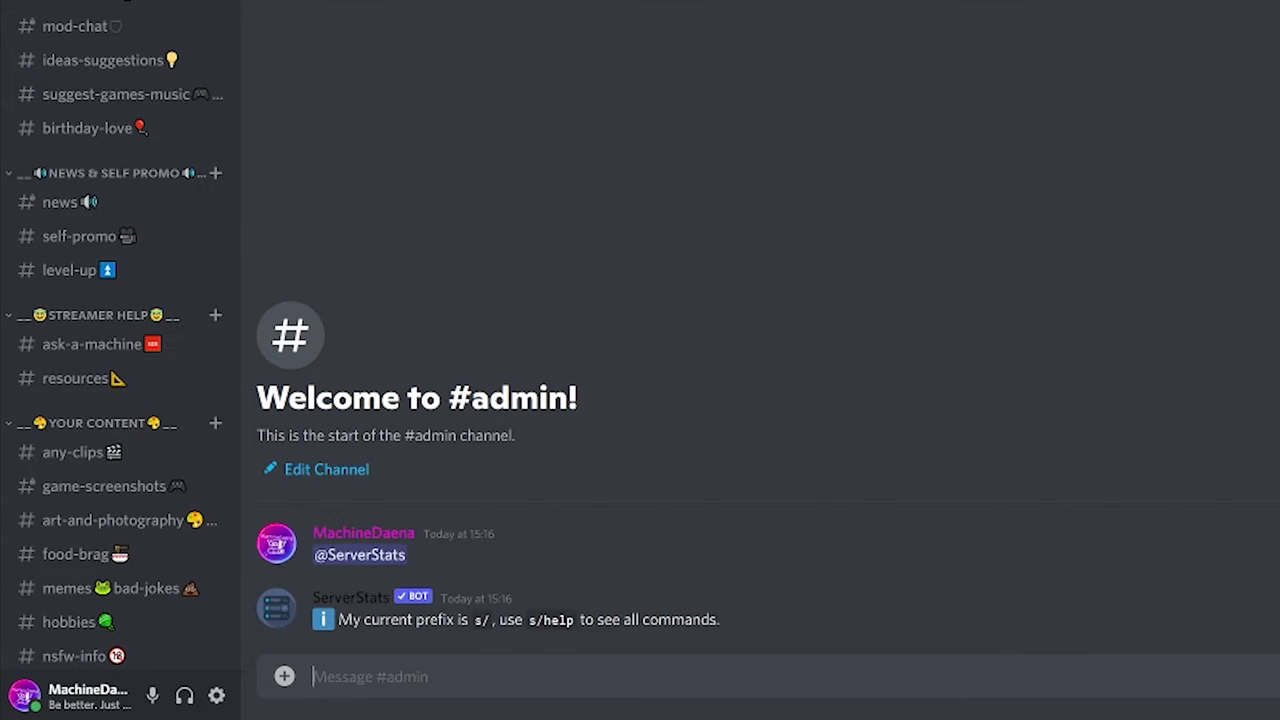
text(s/help)
key(Return)
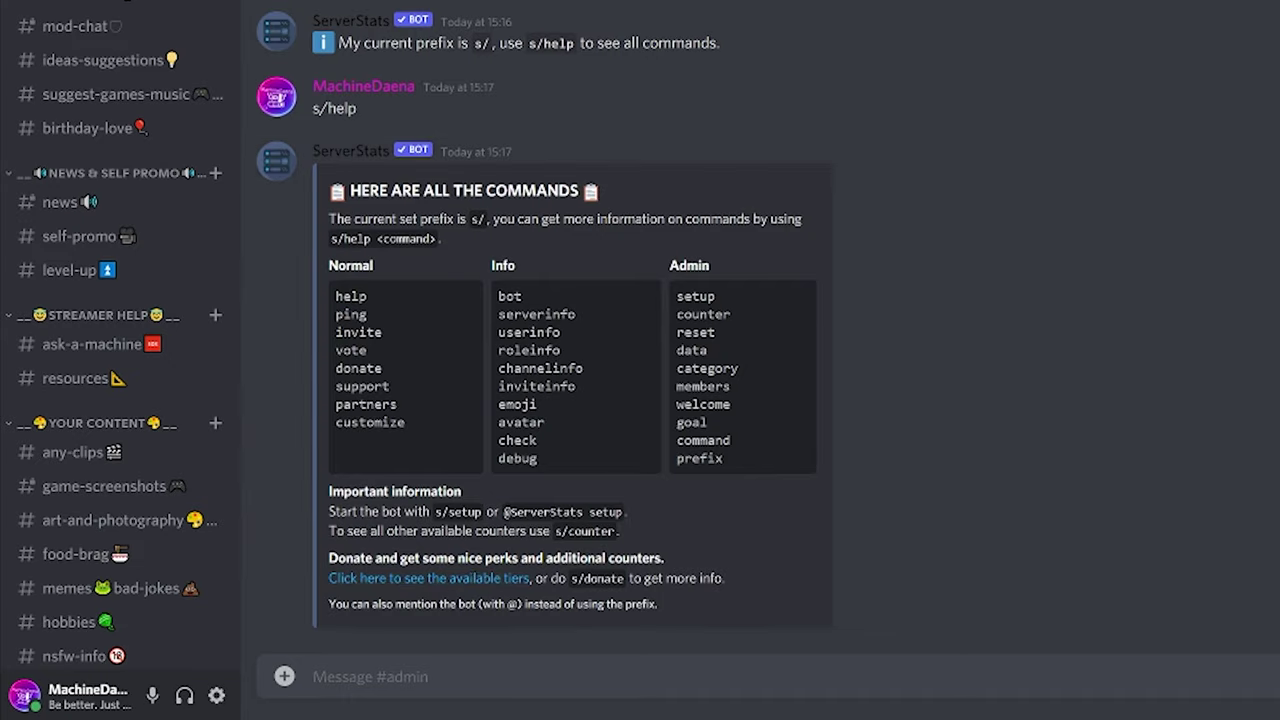
Step: Send s/setup in #admin and answer that counters should use text channels
drag(330, 511, 618, 511)
click(618, 511)
text(s/setup)
key(Return)
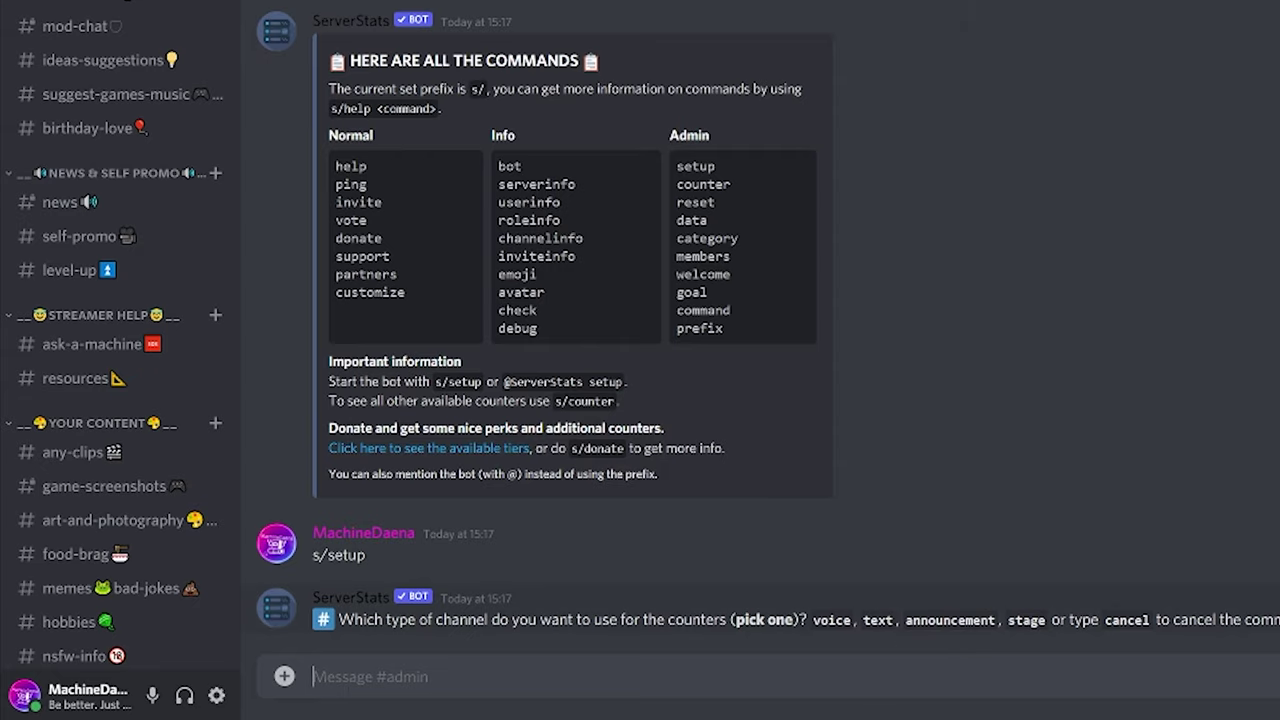
text(text)
key(Return)
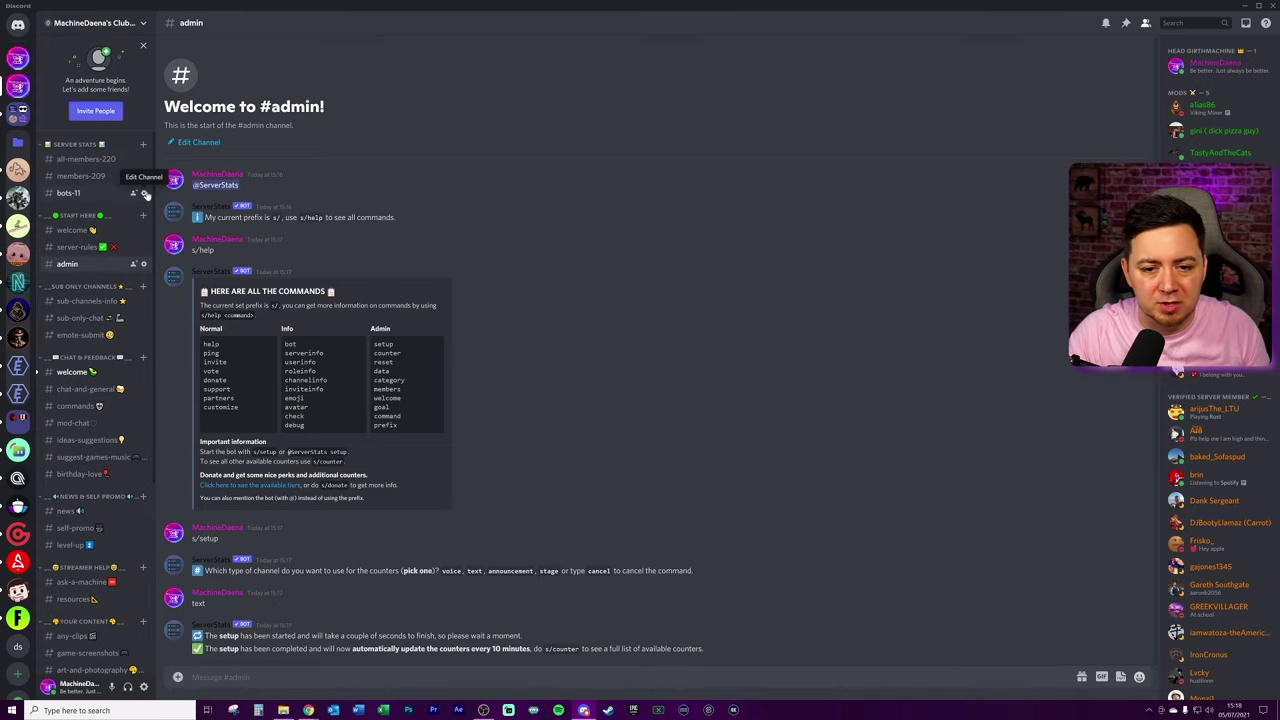
Step: Delete the bots-11 and all-members-220 counter channels through their channel settings
click(146, 194)
click(430, 134)
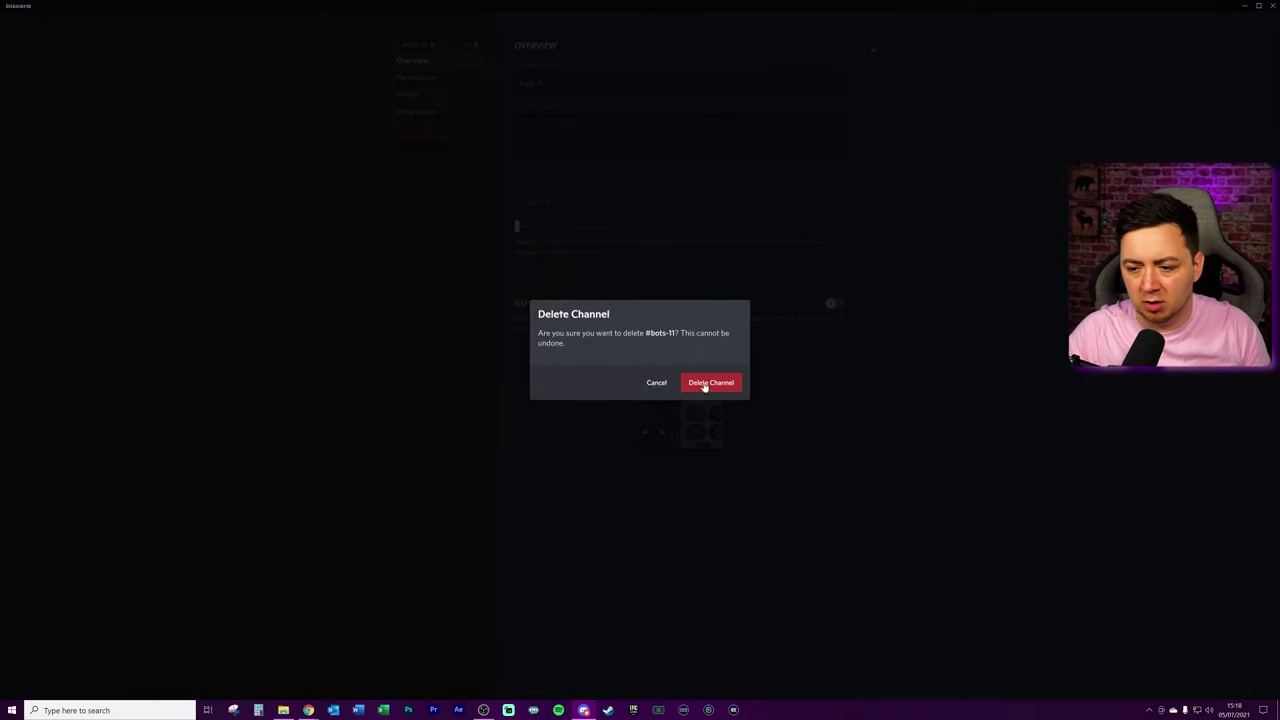
click(707, 383)
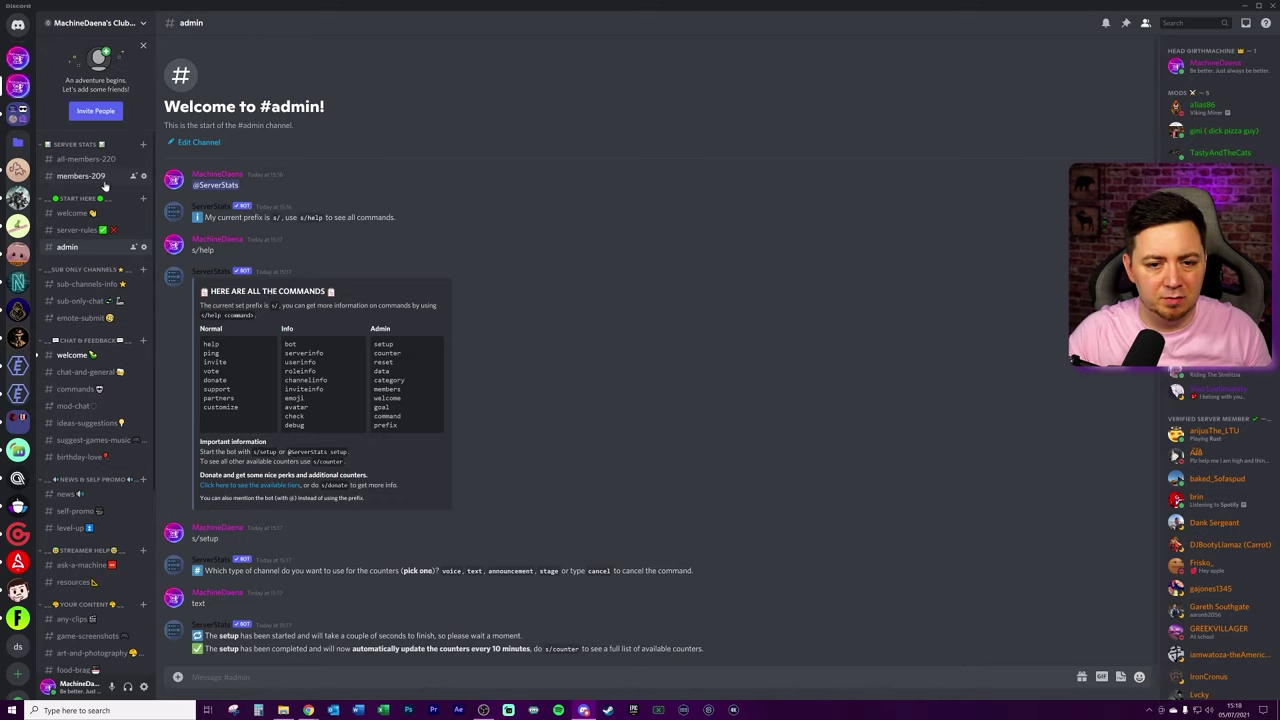
click(143, 159)
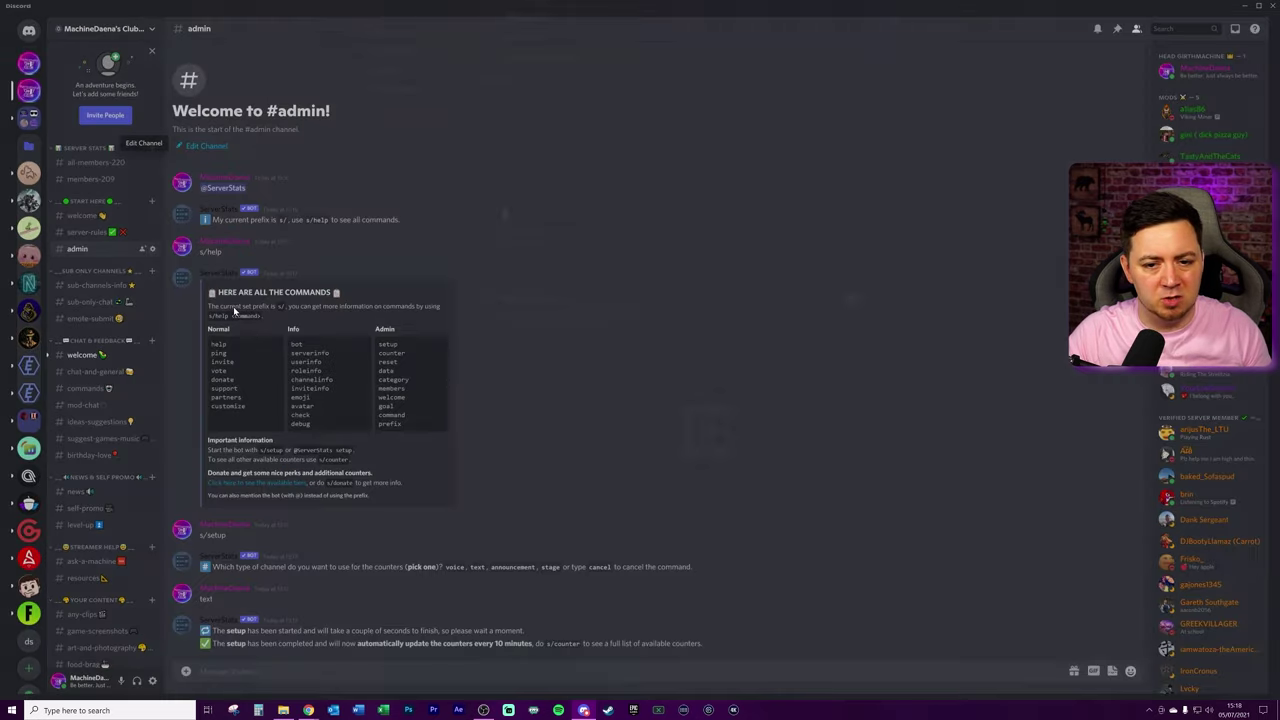
click(423, 136)
key(Return)
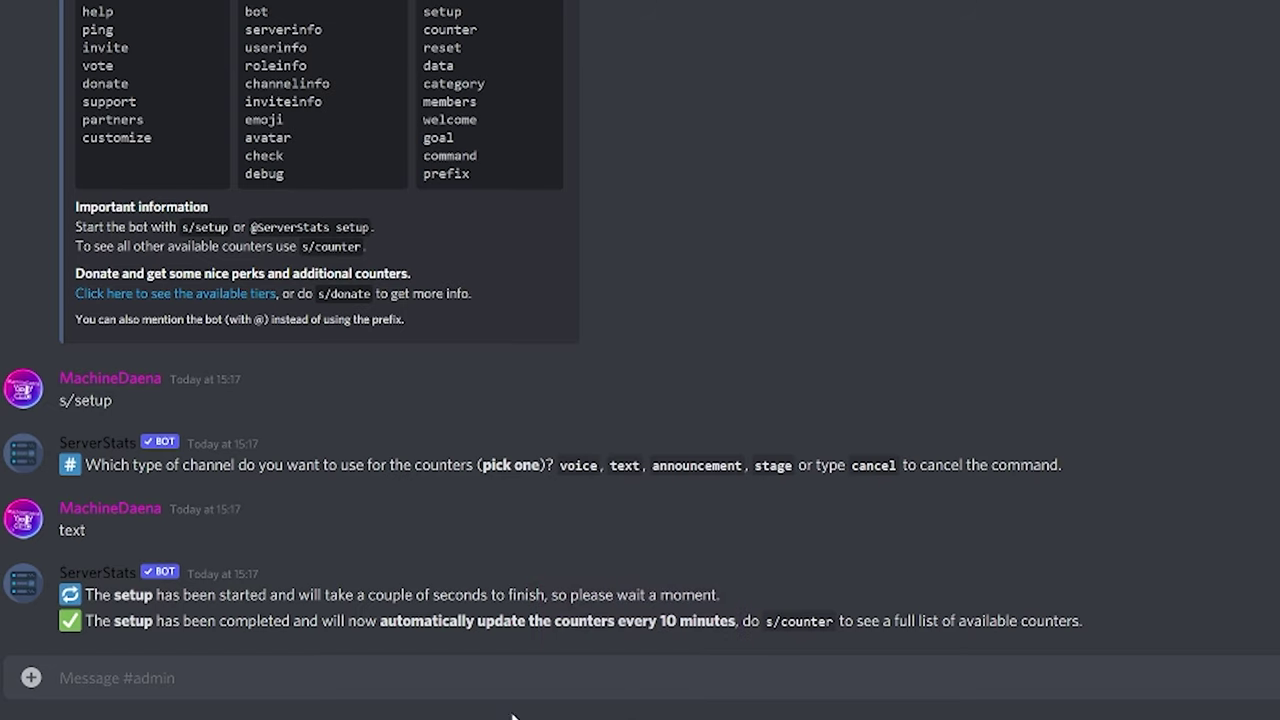
Step: Send s/counter to list the available counters, then send s/counter role
text(s/counter)
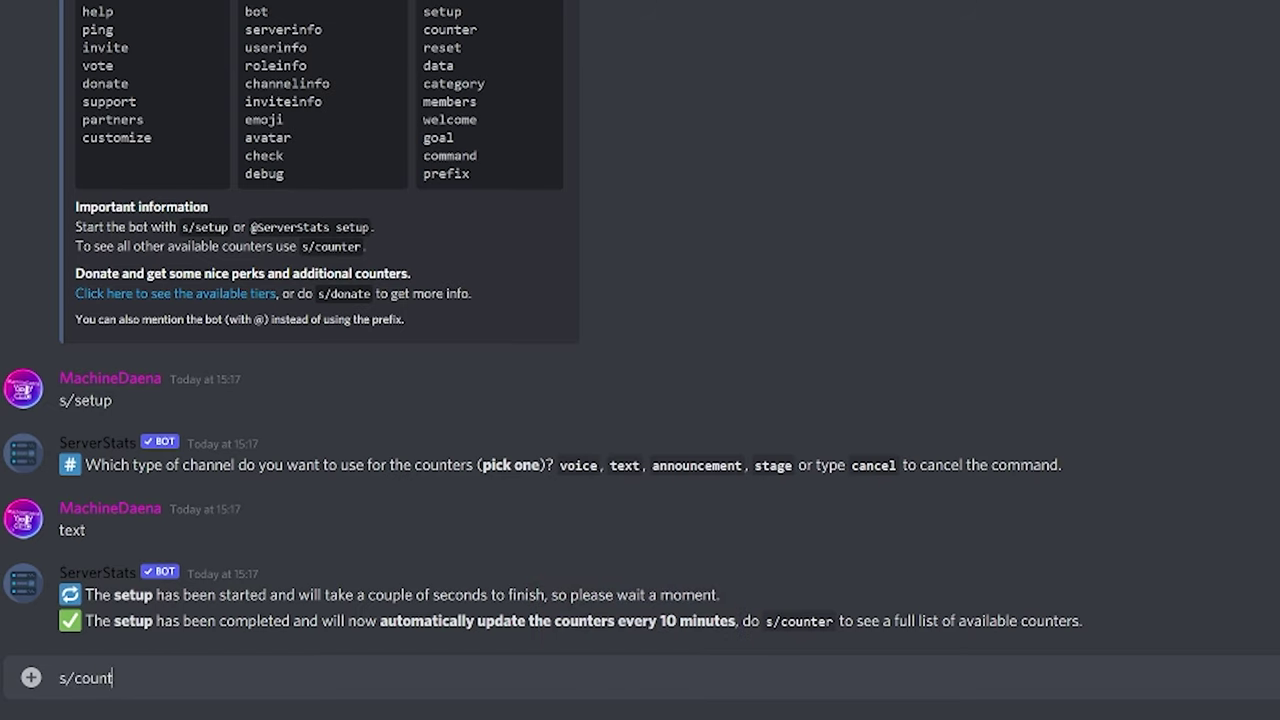
key(Return)
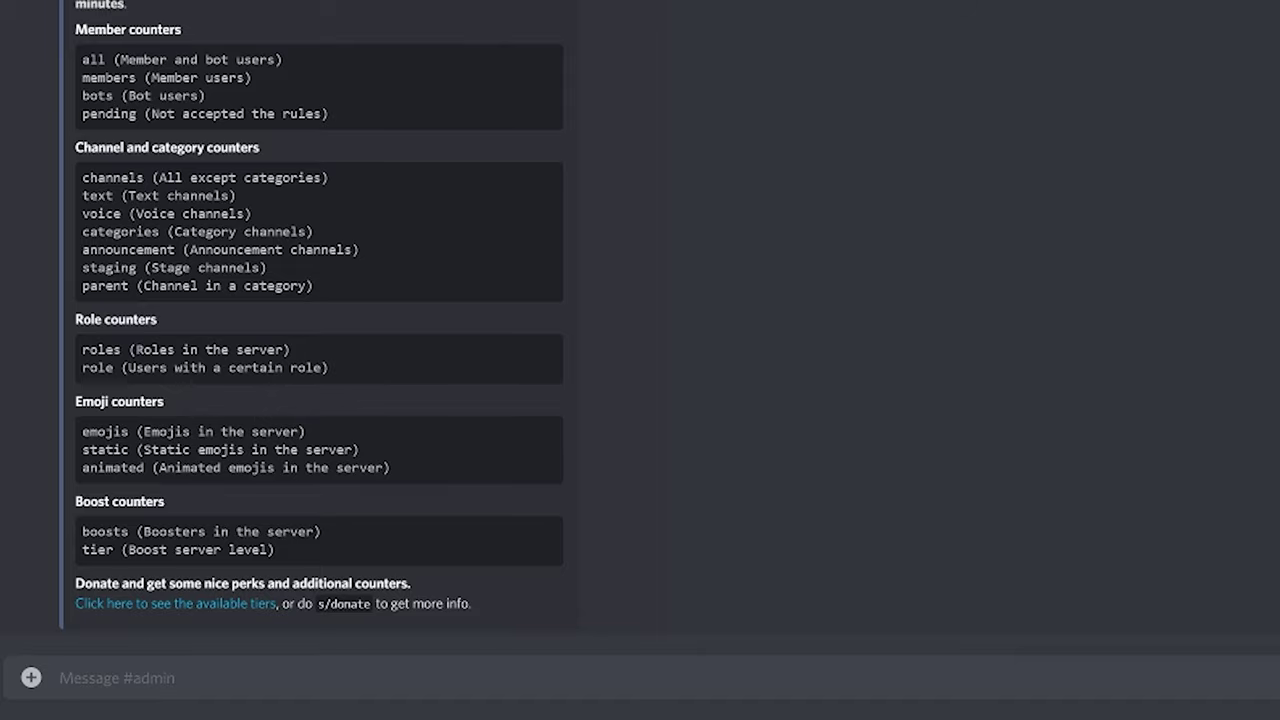
drag(125, 367, 329, 367)
click(329, 367)
text(s/counte)
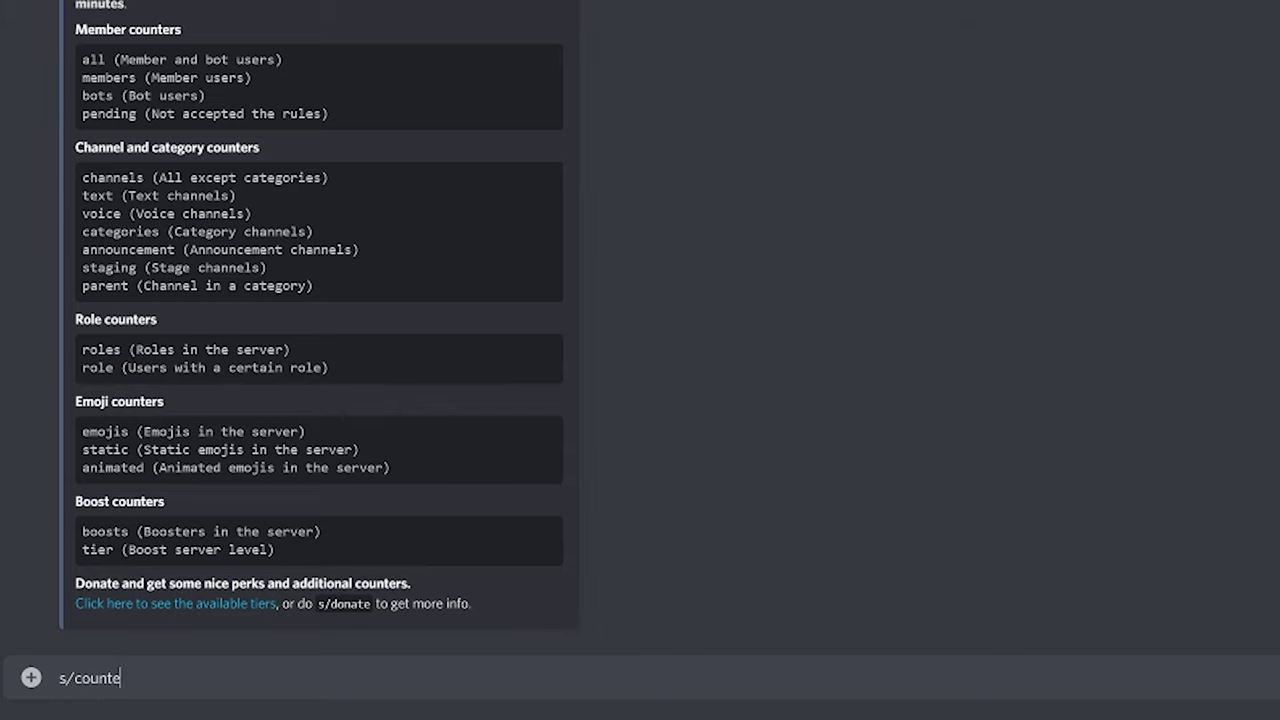
text(r role)
key(Return)
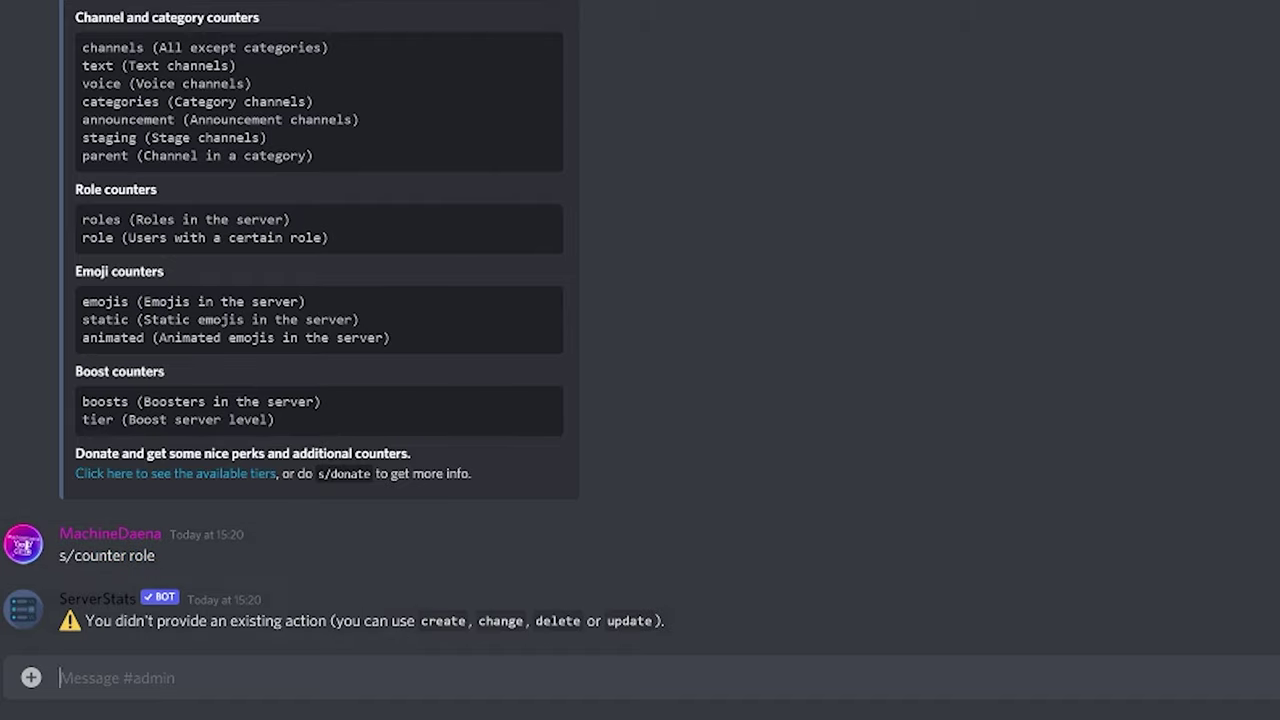
Step: Start a ServerStats counter with s/counter create, then choose the role counter type
text(s/counter create)
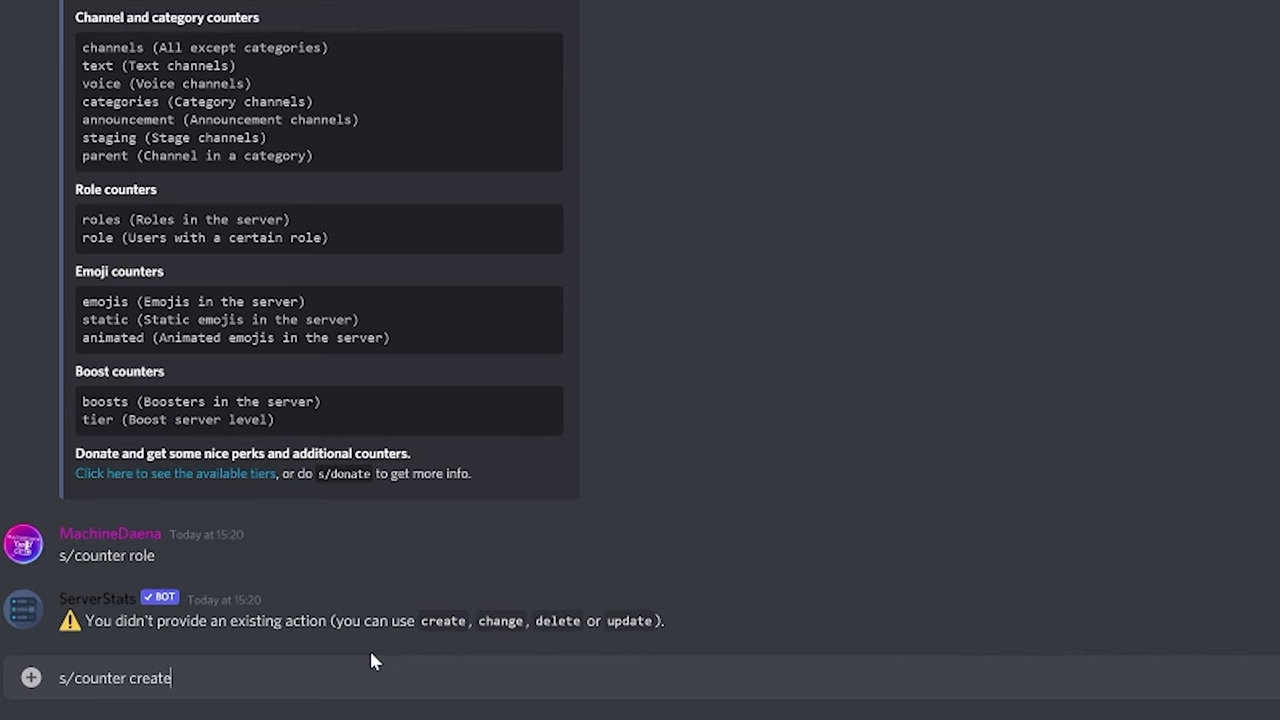
key(Return)
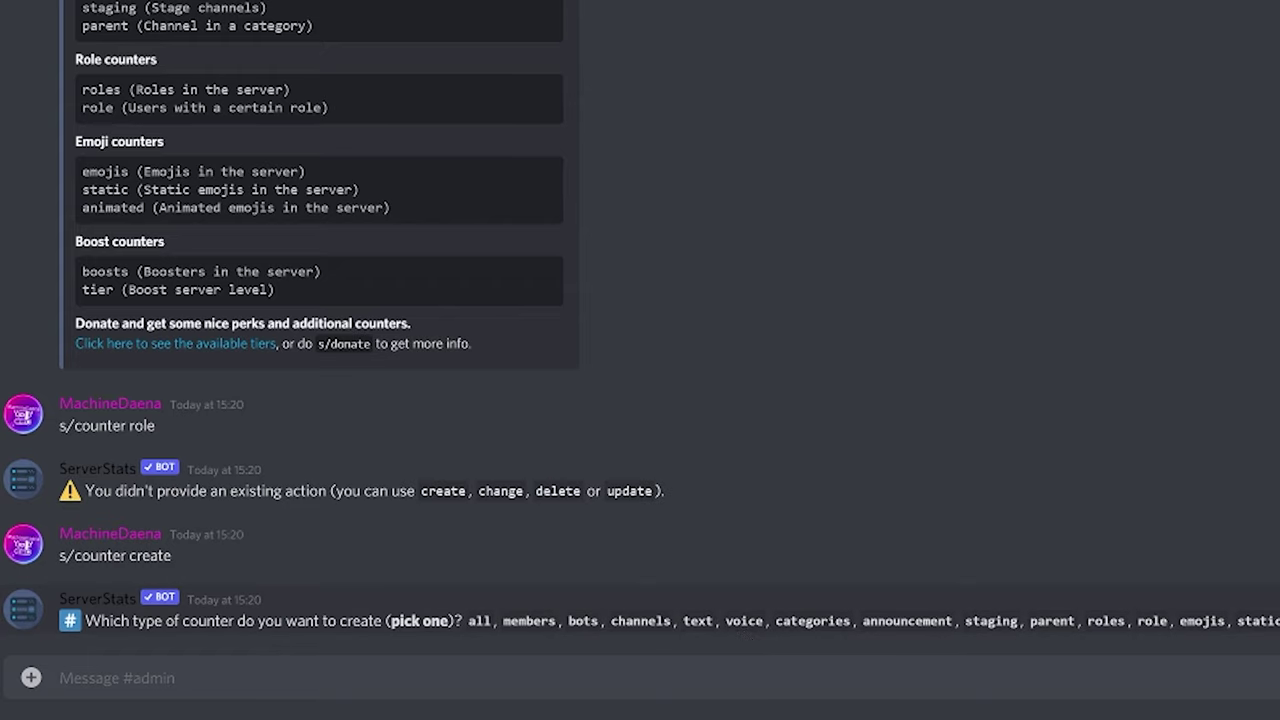
text(role)
key(Return)
text(text)
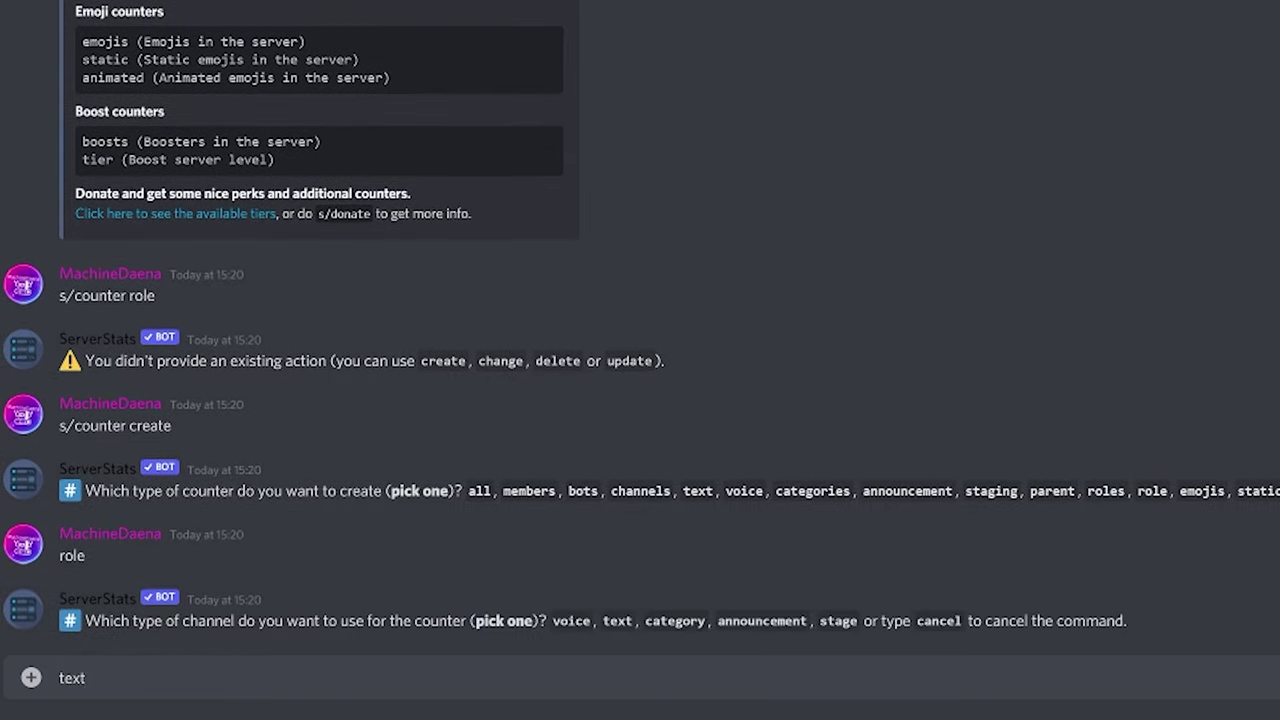
key(Return)
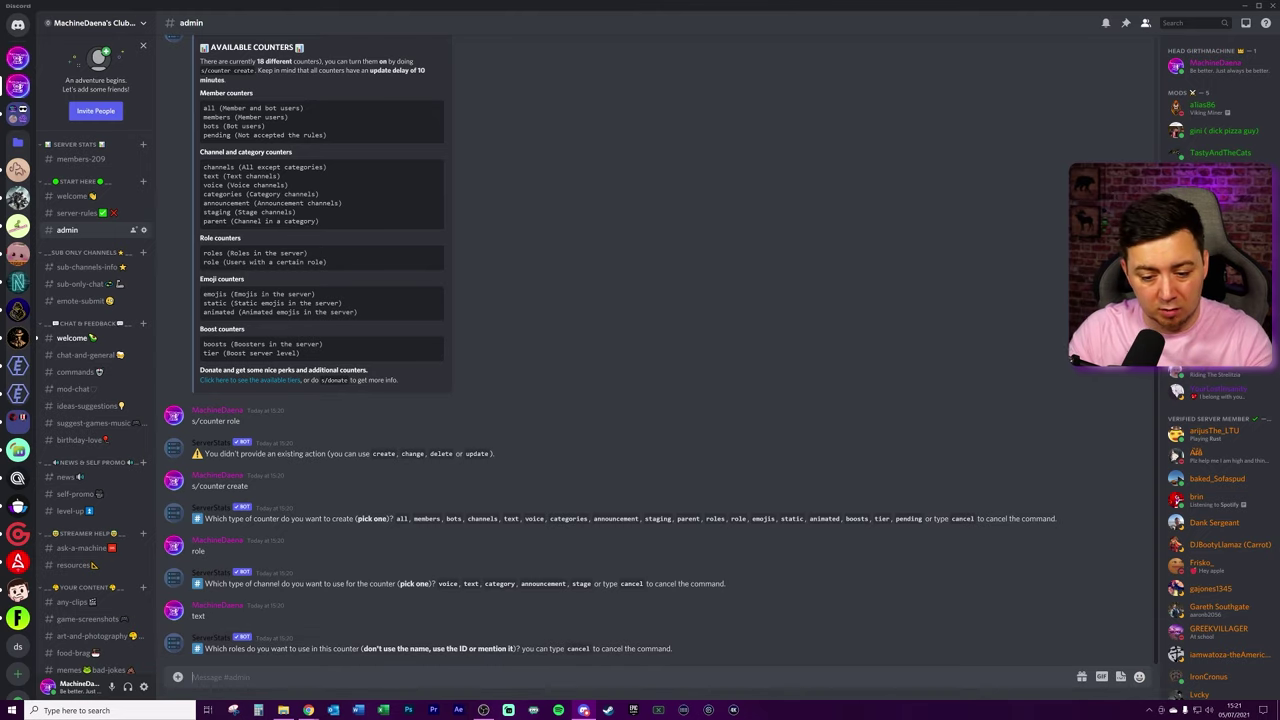
text(@mod)
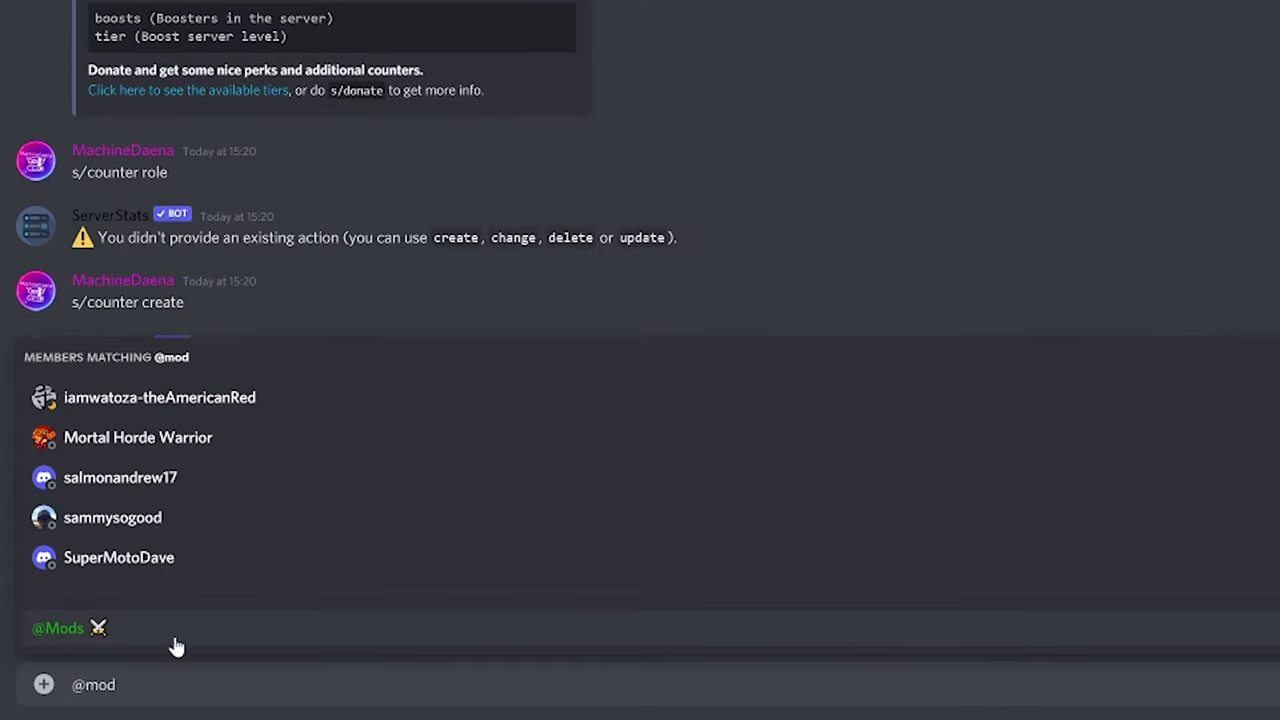
click(176, 645)
key(Return)
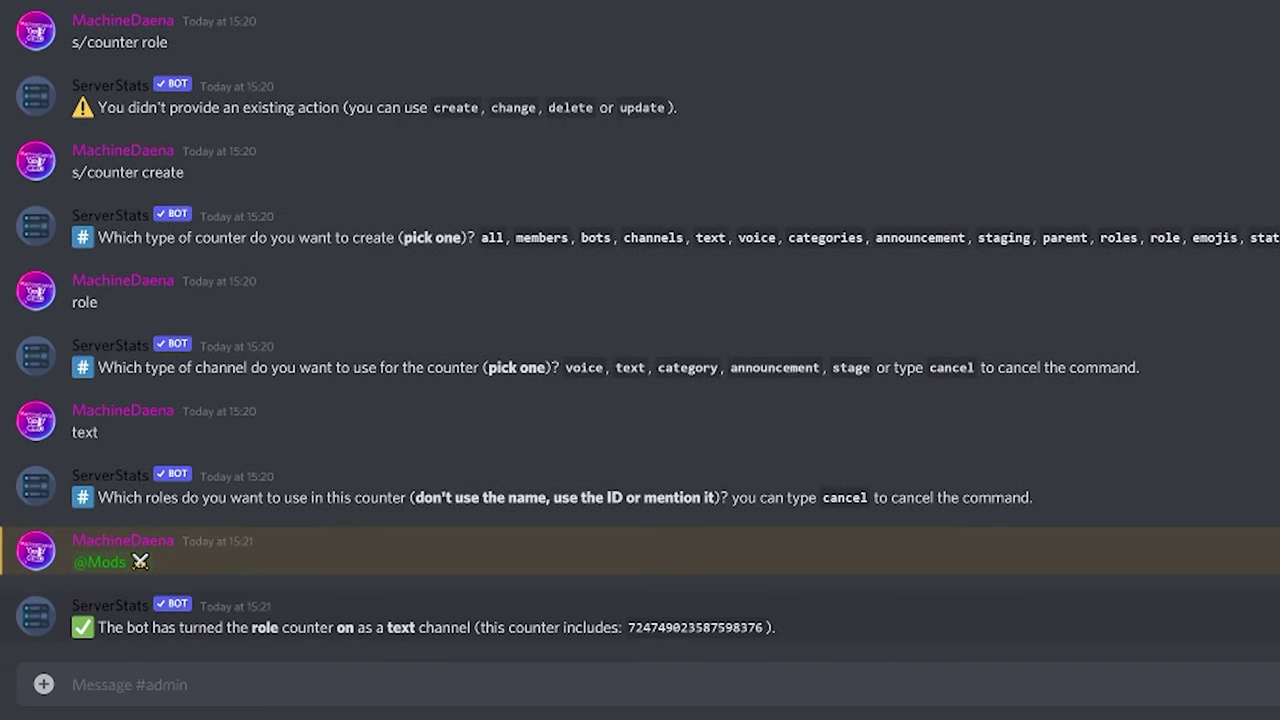
drag(160, 627, 260, 627)
scroll(640, 400, up, 5)
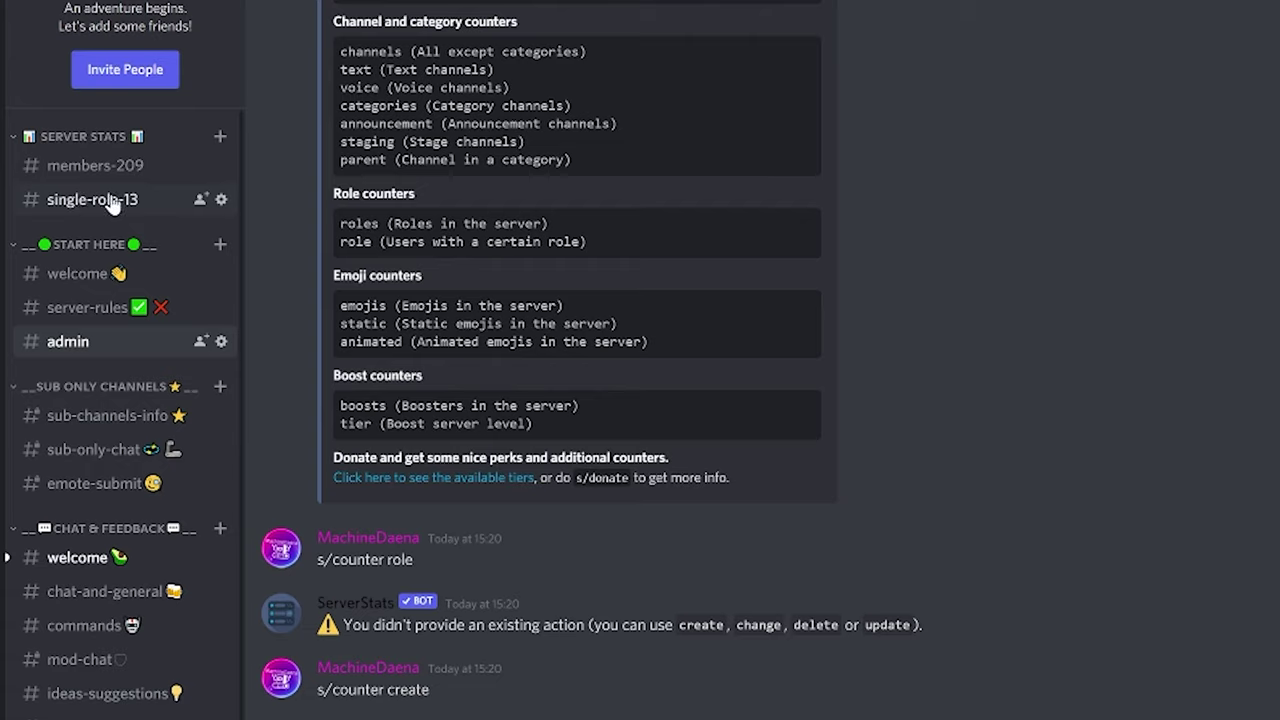
Step: Rename the single-role-13 channel to mods-count-1 in its channel settings
click(221, 199)
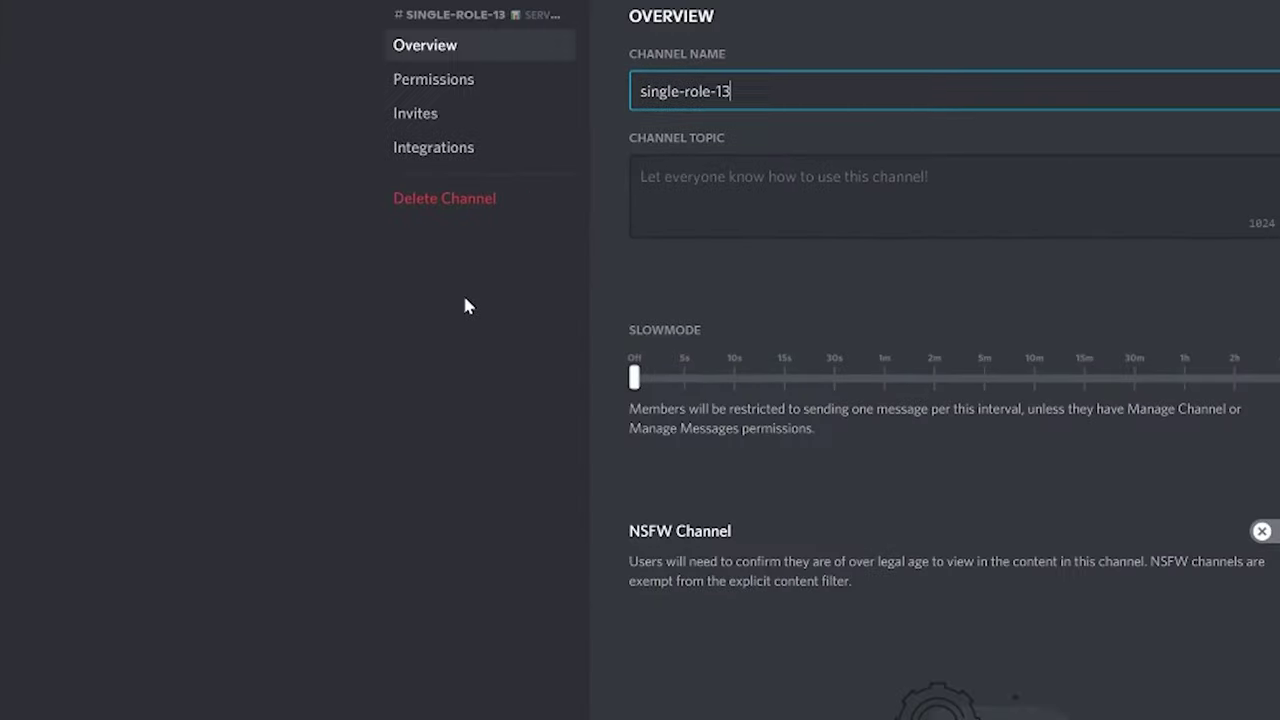
drag(503, 139, 263, 133)
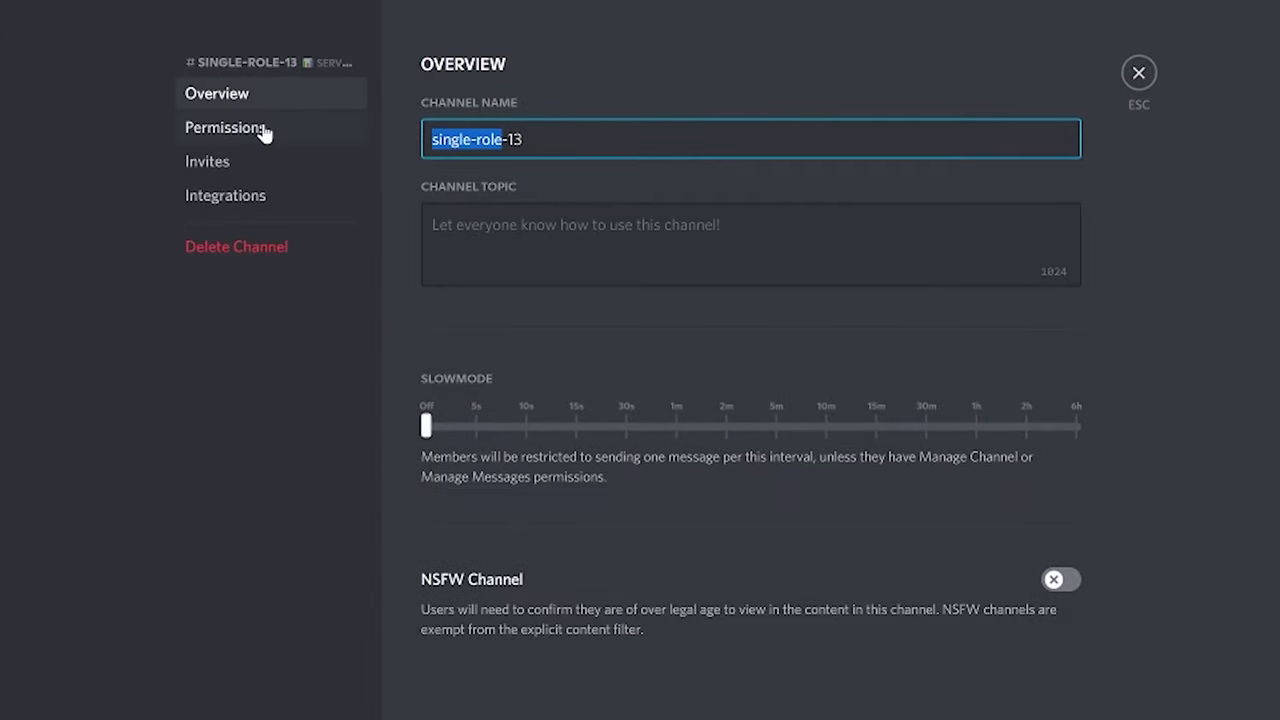
key(ctrl+a)
text(mods-count)
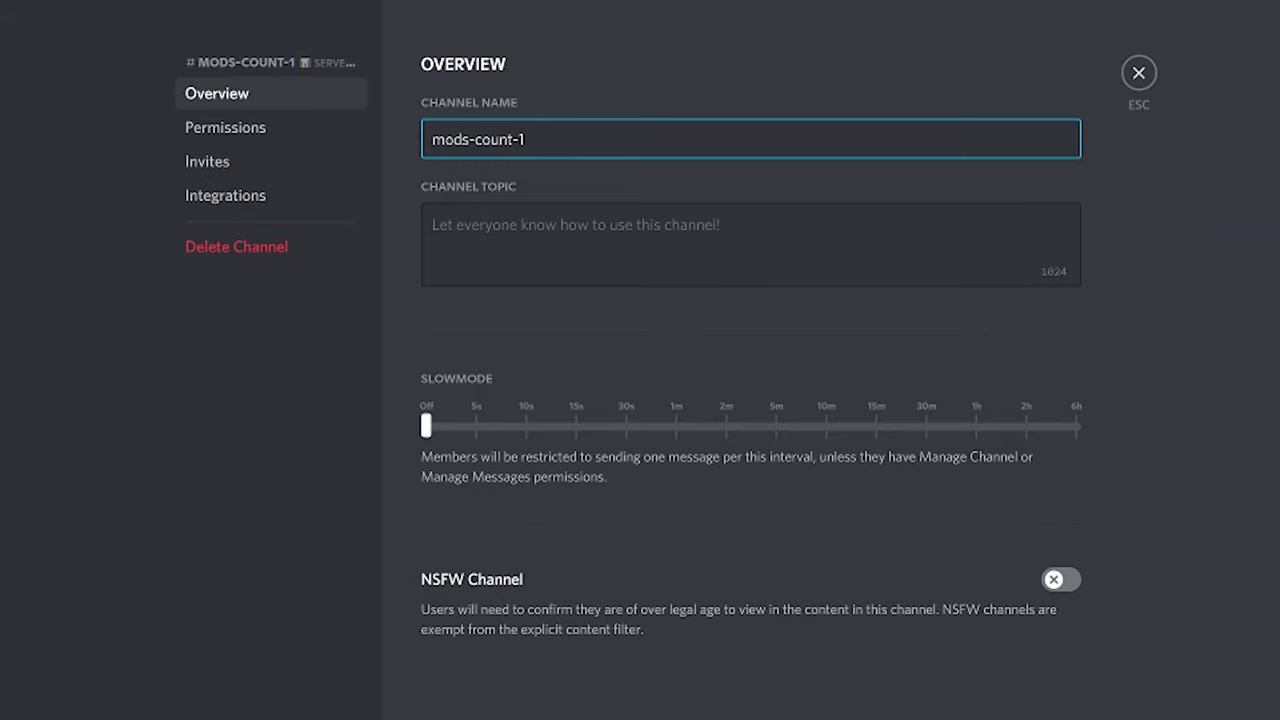
key(Escape)
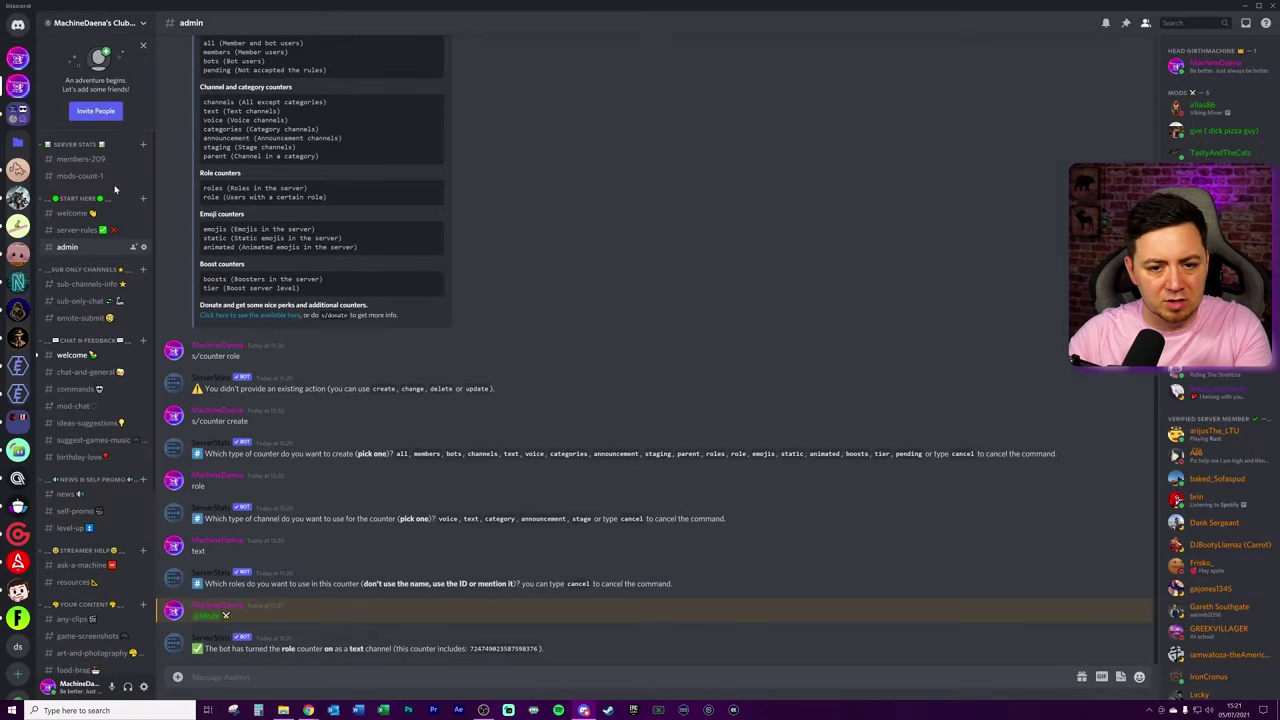